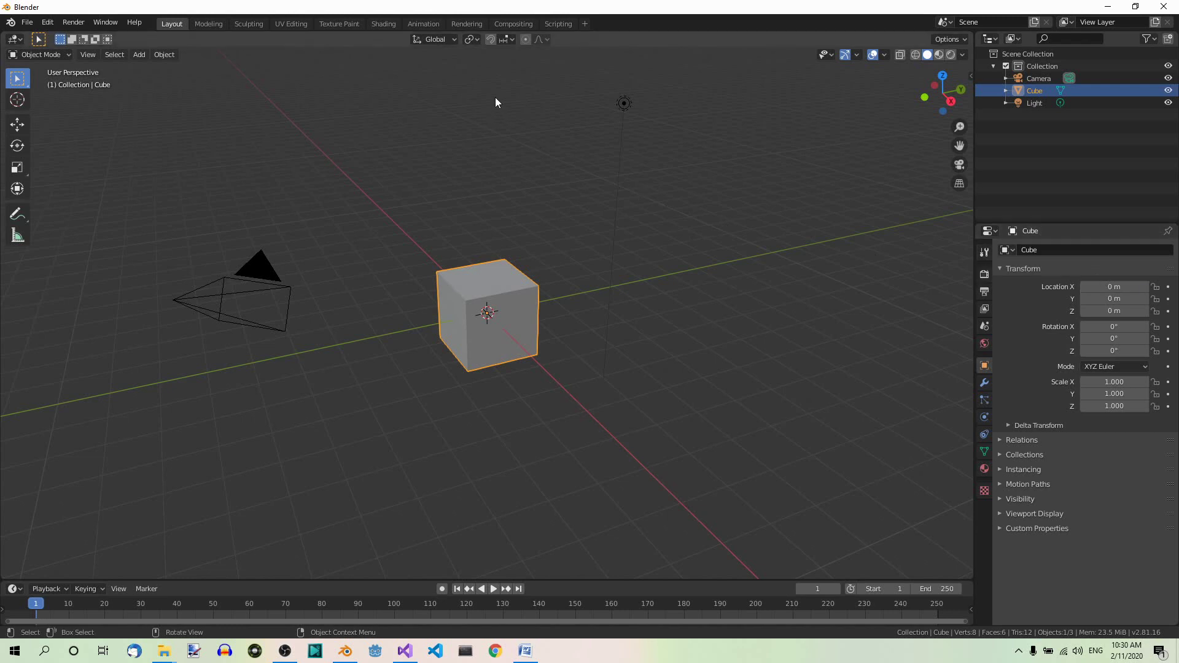
Open the Scripting workspace, create a new text and set the editor font size to 16.
click(554, 23)
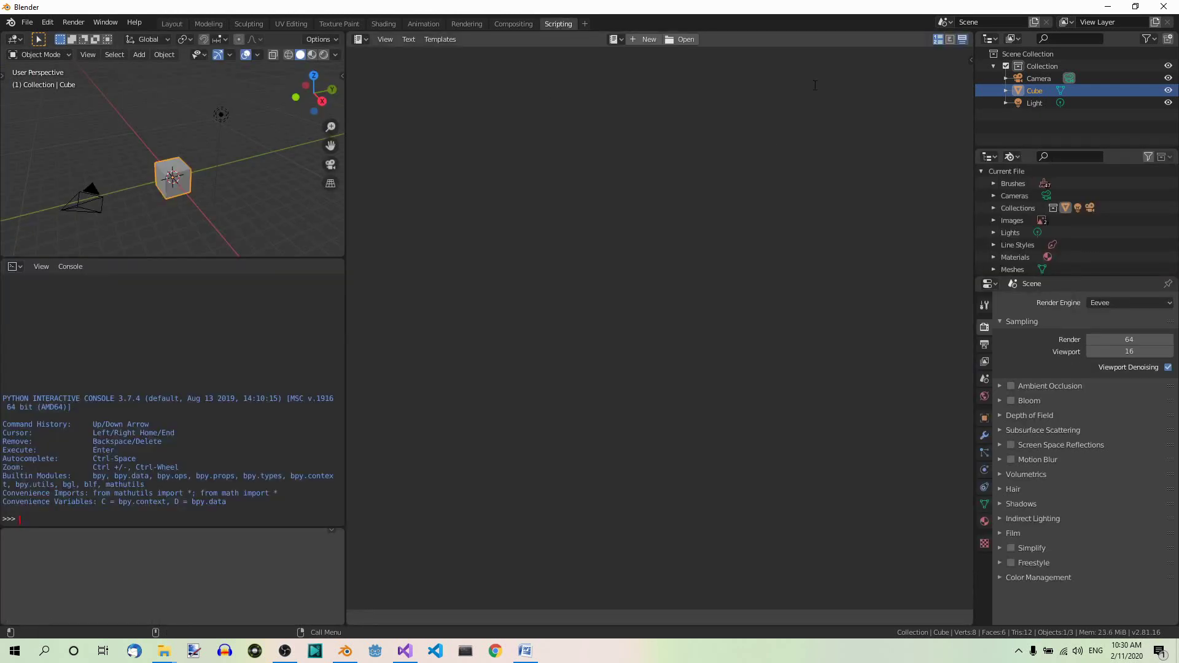
click(645, 39)
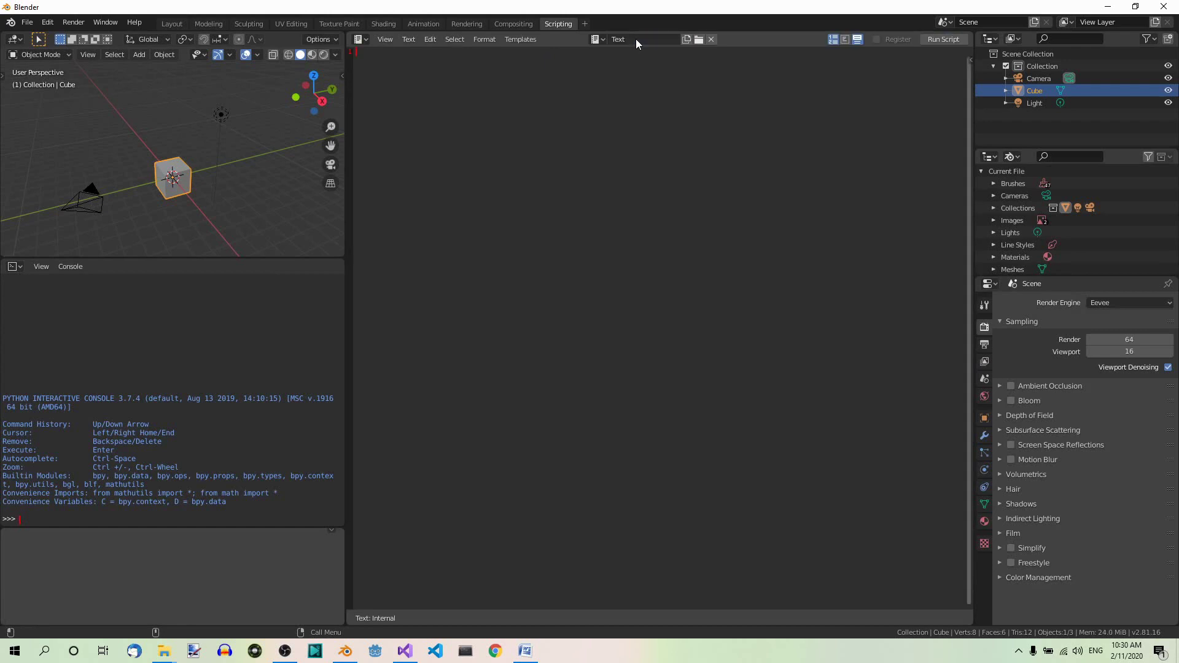
click(384, 39)
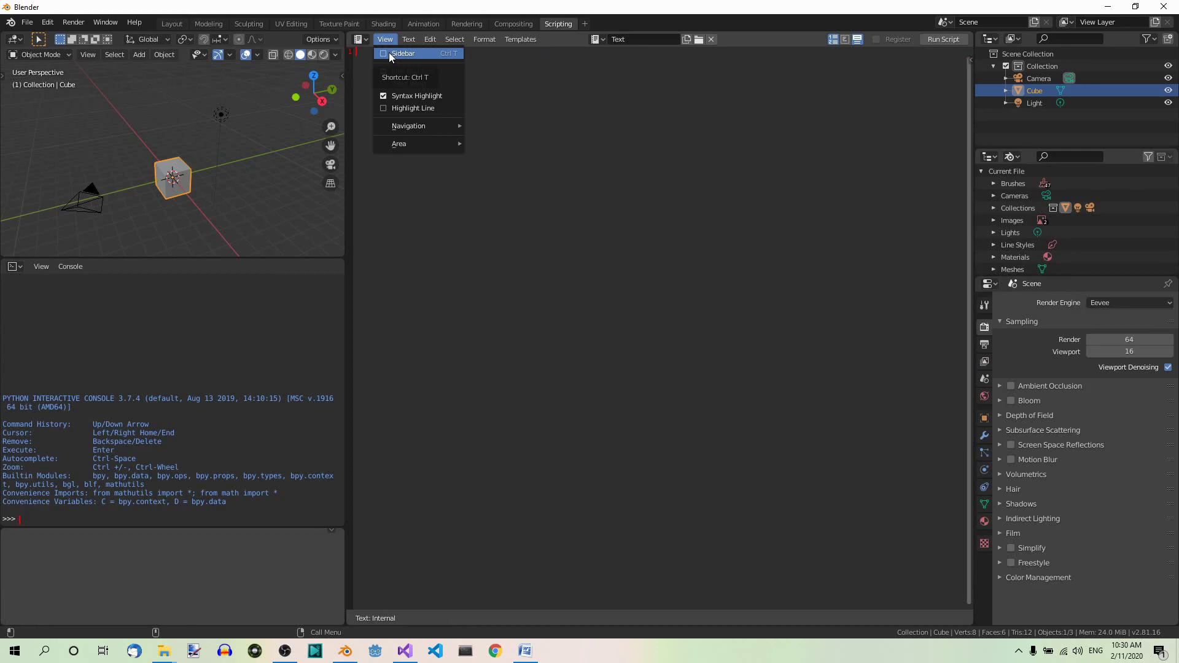
click(391, 54)
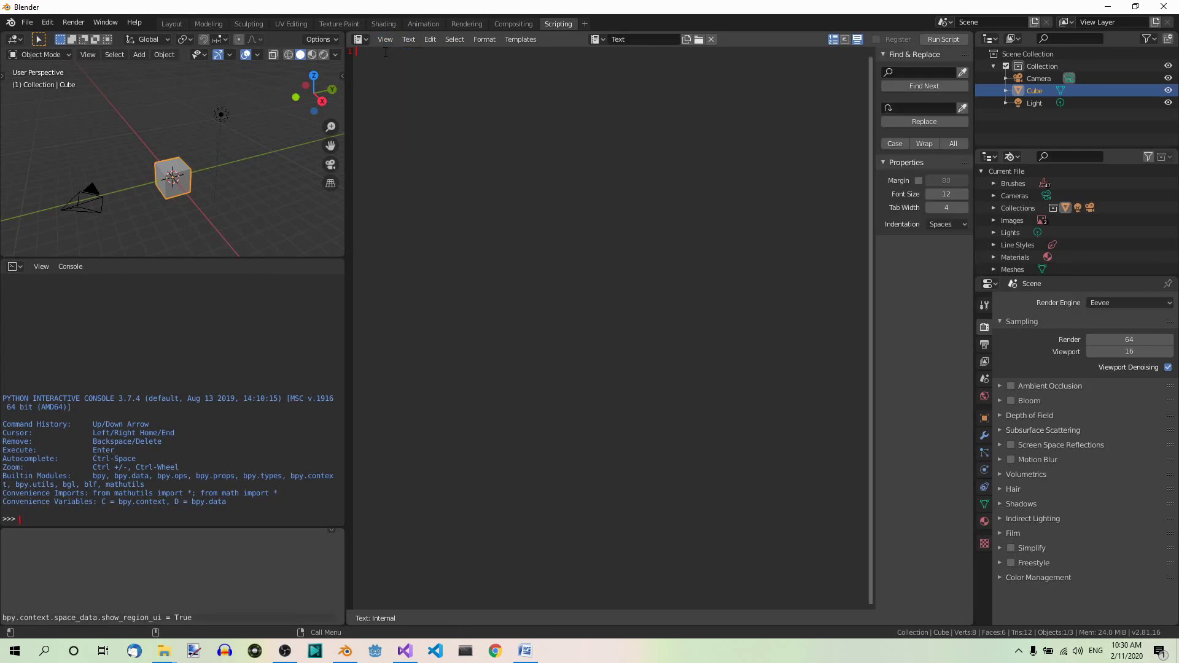
click(946, 193)
text(16)
key(Return)
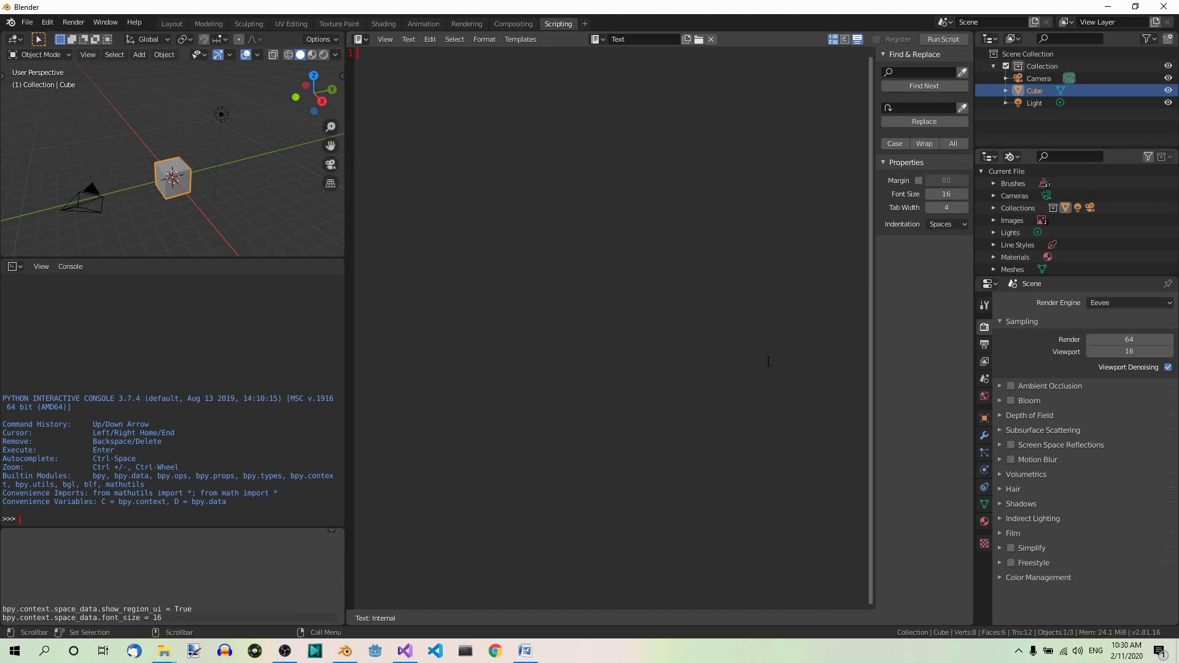
click(392, 40)
click(386, 52)
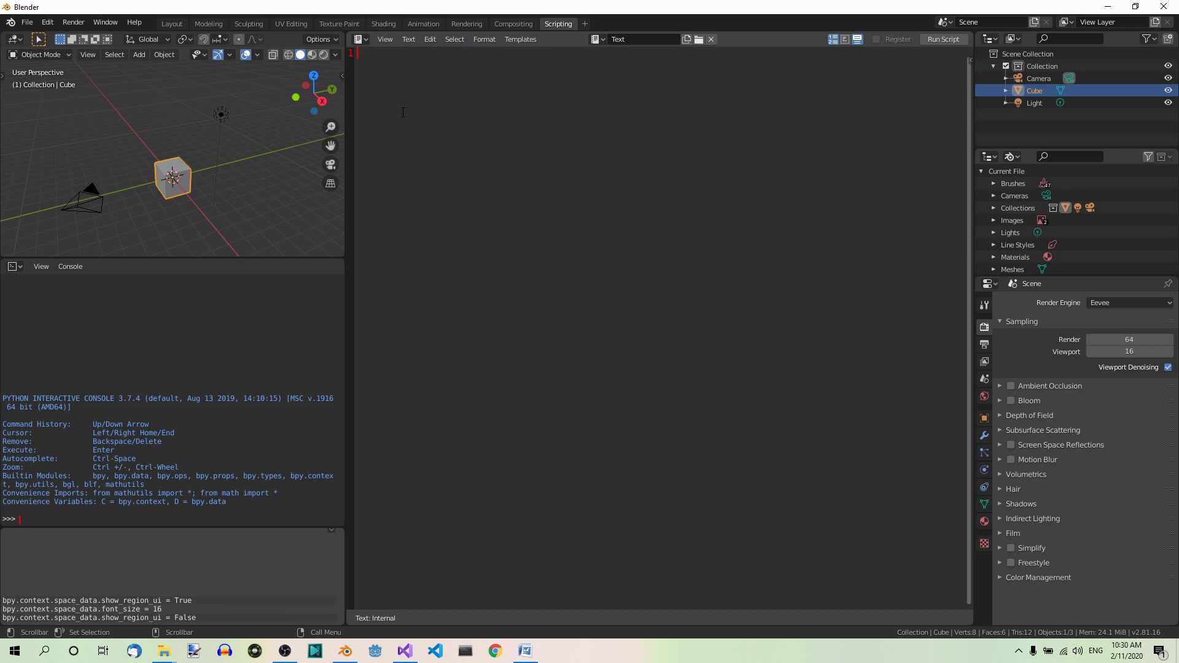
text(im)
text(port b)
text(py)
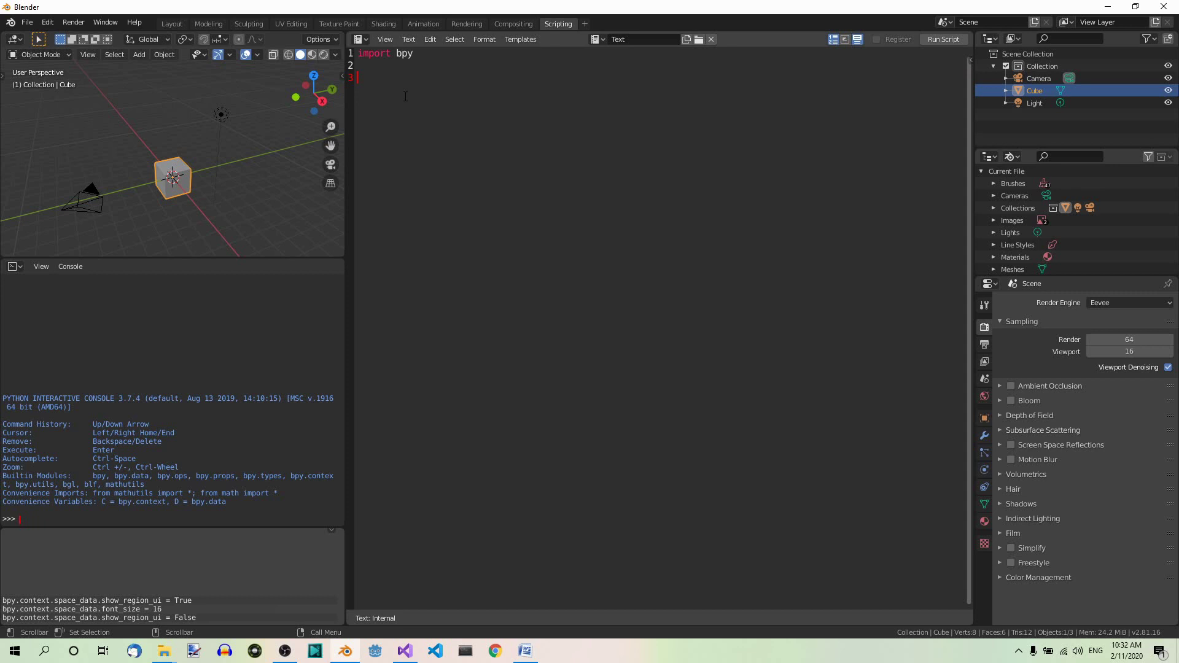
Paste the translate, rotate and resize operator lines below import bpy.
text(bpy.ops.transform.translate bpy.ops.transform.rotate bpy.ops.transform.resize)
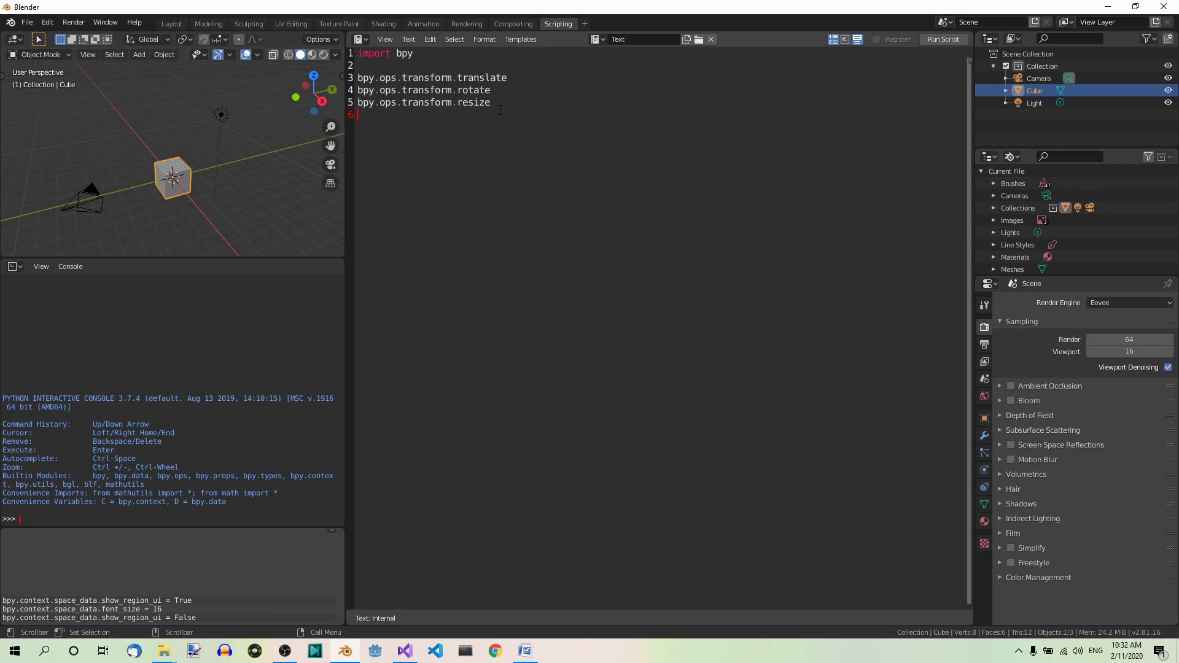
Delete script lines 3–5, leaving only the bpy import.
drag(499, 106, 358, 77)
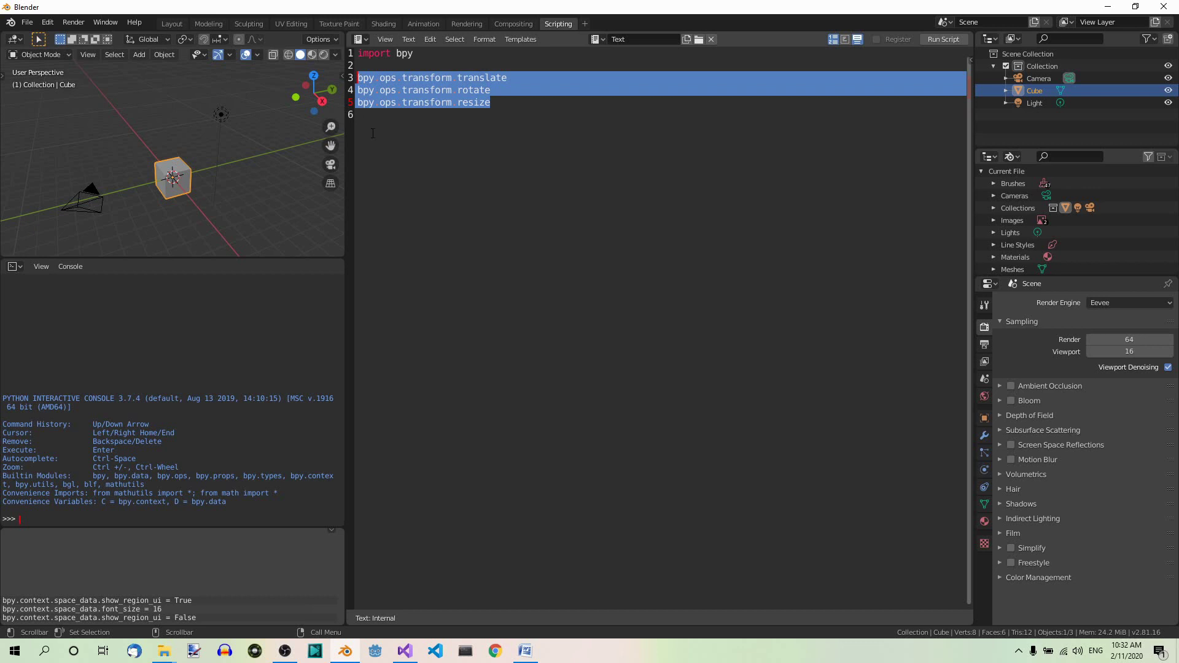
key(Delete)
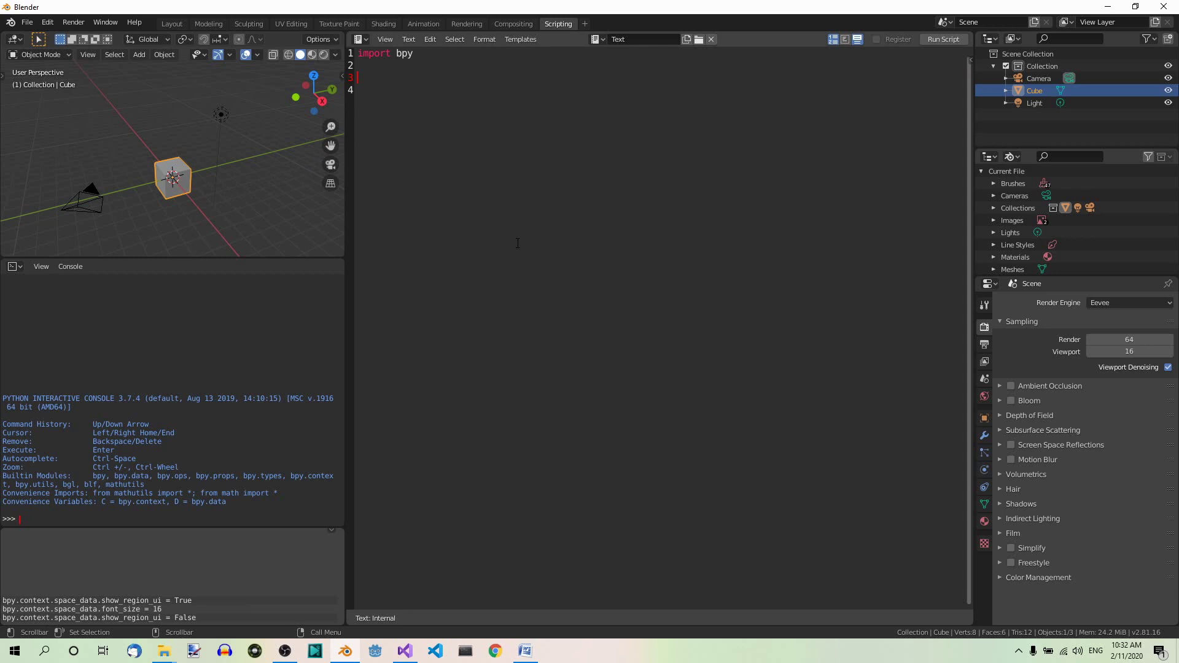
text(bpy.)
text(ops.)
text(trans)
text(form.)
text(transl)
text(ate)
text(()
text(value)
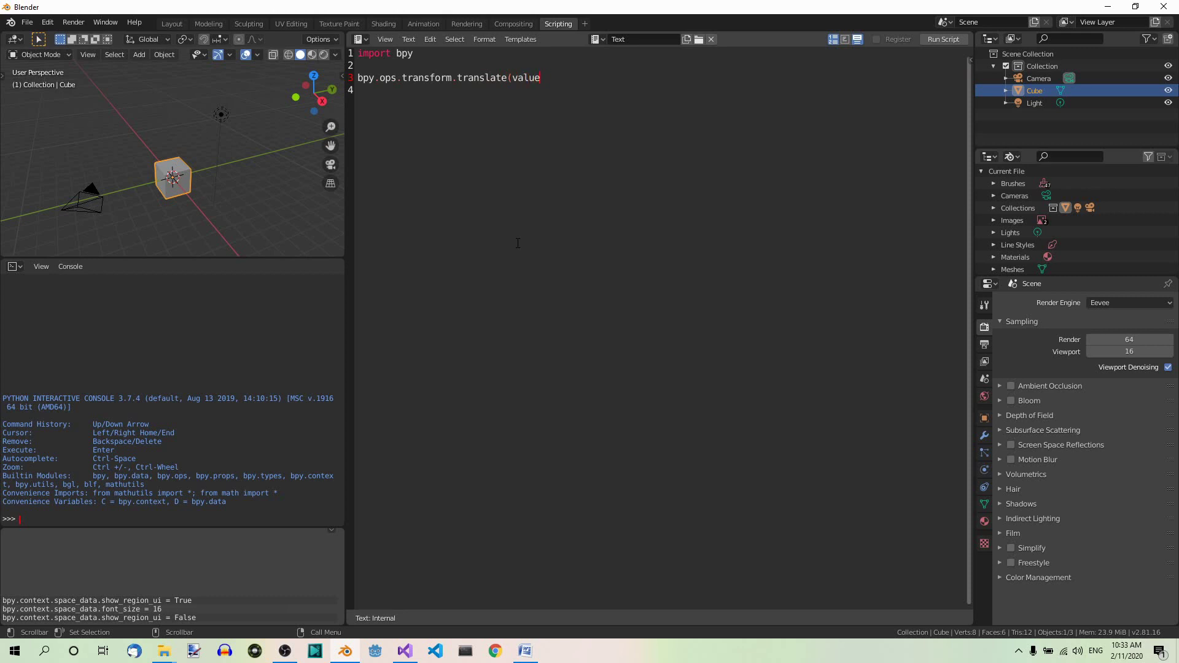
text(=)
text(()
text(-4)
text(, 2,)
text( 5)
text()))
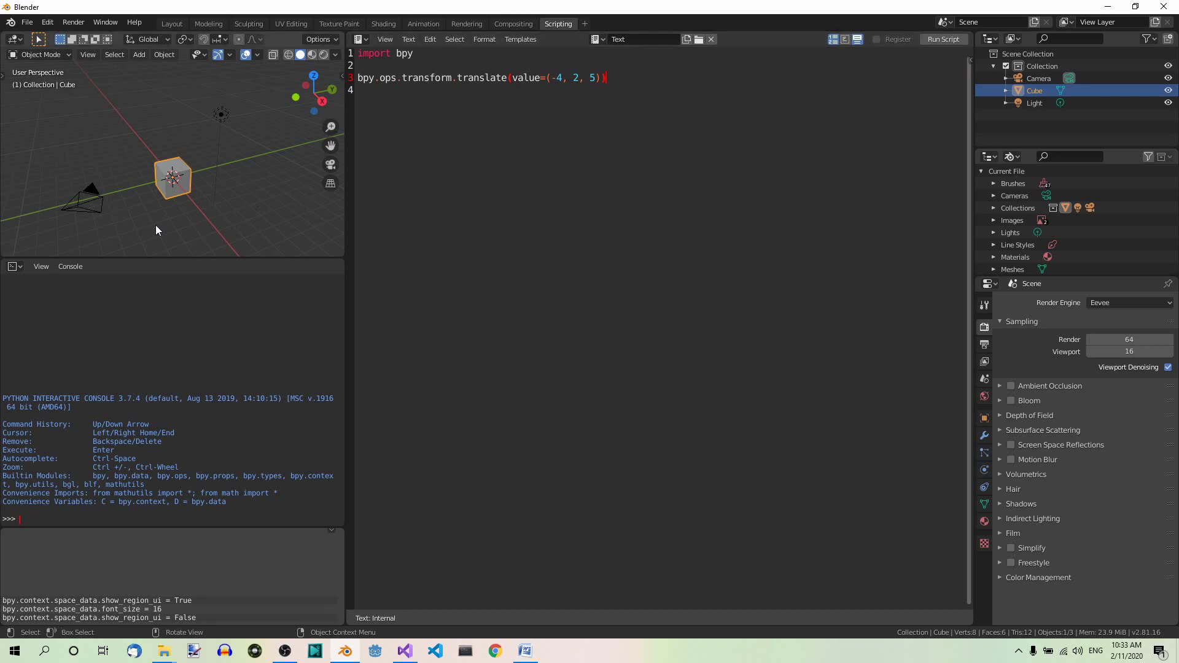
scroll(154, 197, down, 3)
Run the translate script and orbit the viewport to view the cube moved by (-4, 2, 5).
mouse_move(154, 196)
middle_down()
mouse_move(160, 211)
mouse_move(202, 194)
mouse_move(189, 190)
middle_up()
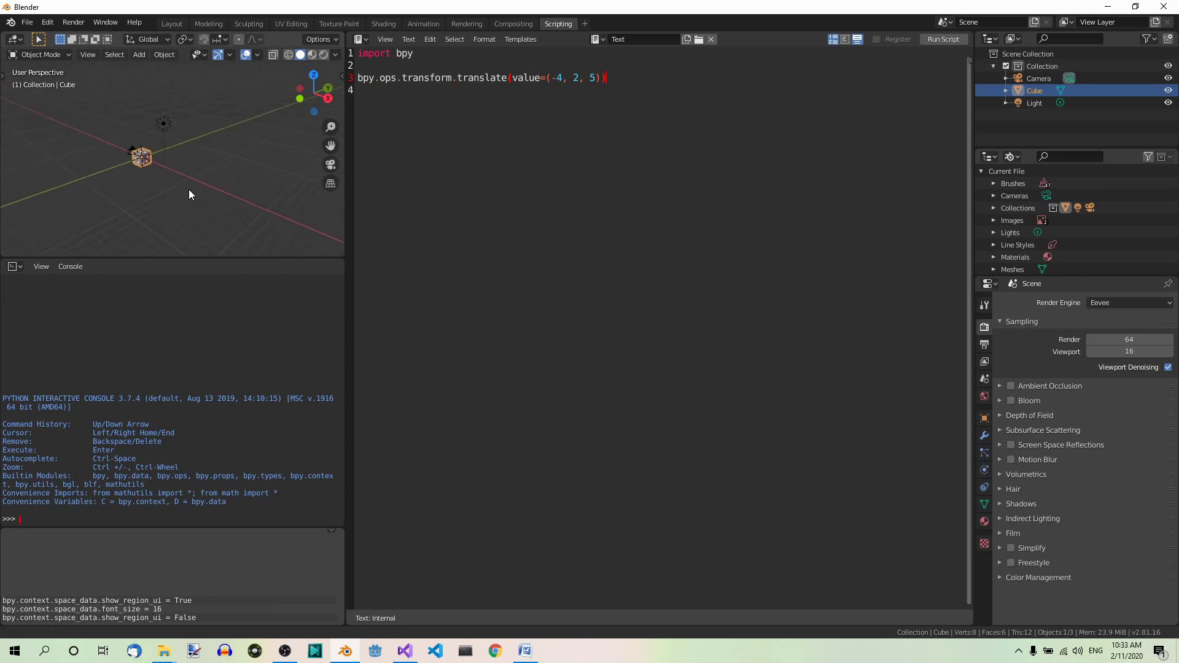
scroll(201, 200, down, 1)
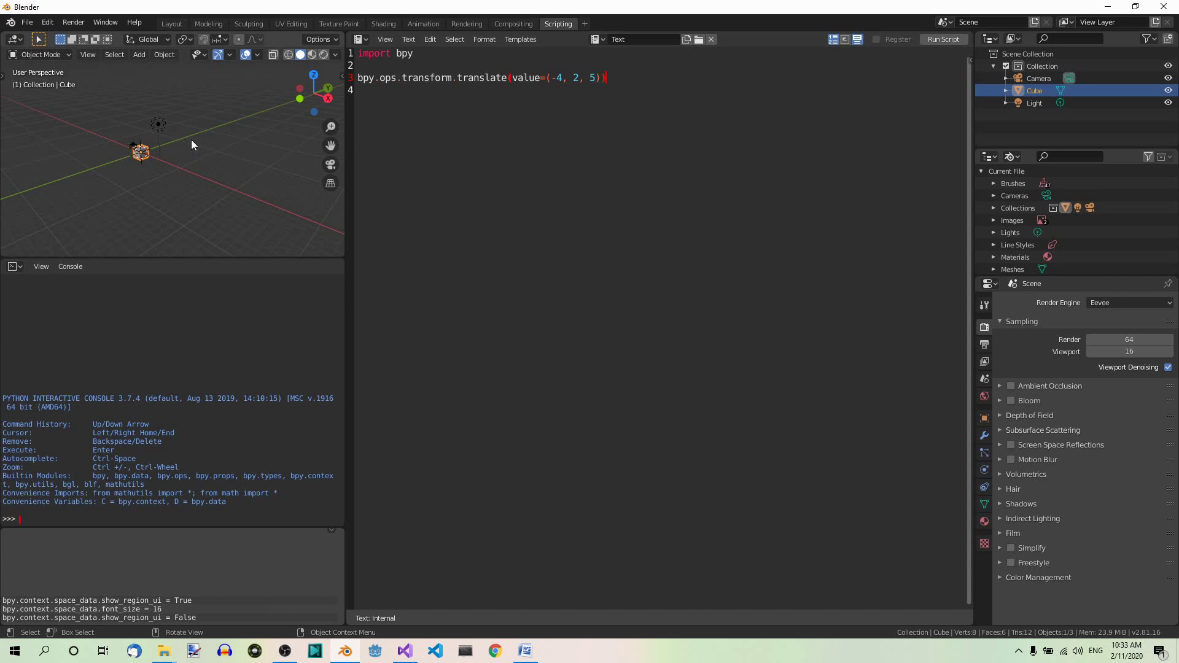
click(938, 38)
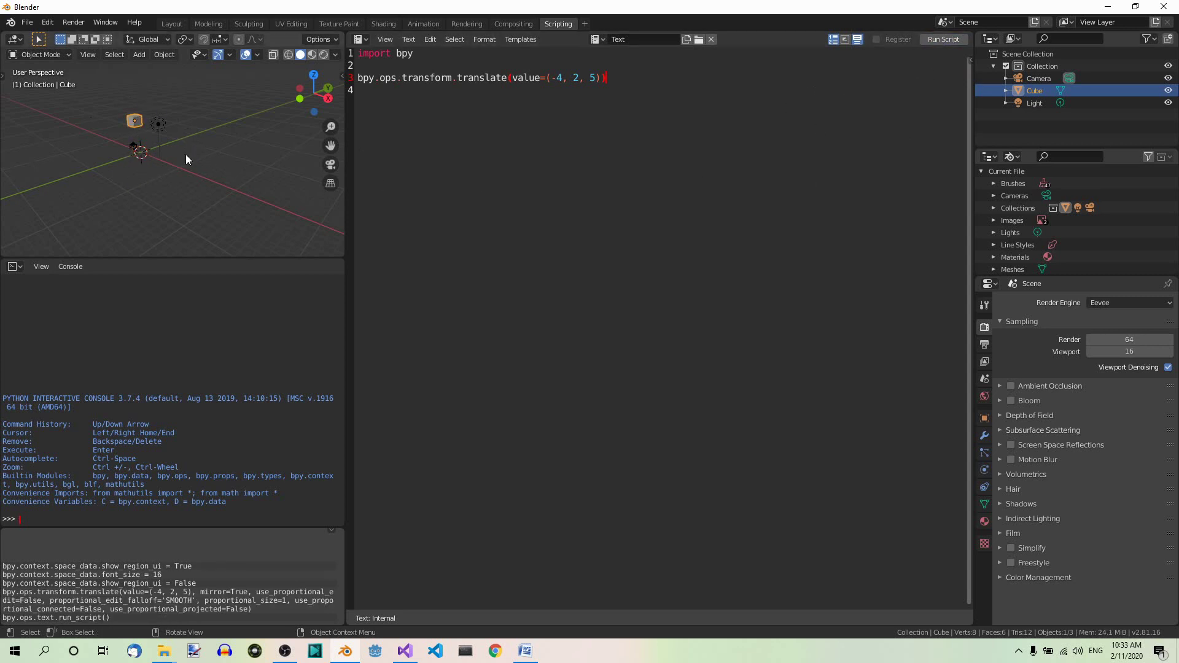
mouse_move(158, 179)
middle_down()
mouse_move(232, 166)
mouse_move(75, 181)
mouse_move(127, 154)
middle_up()
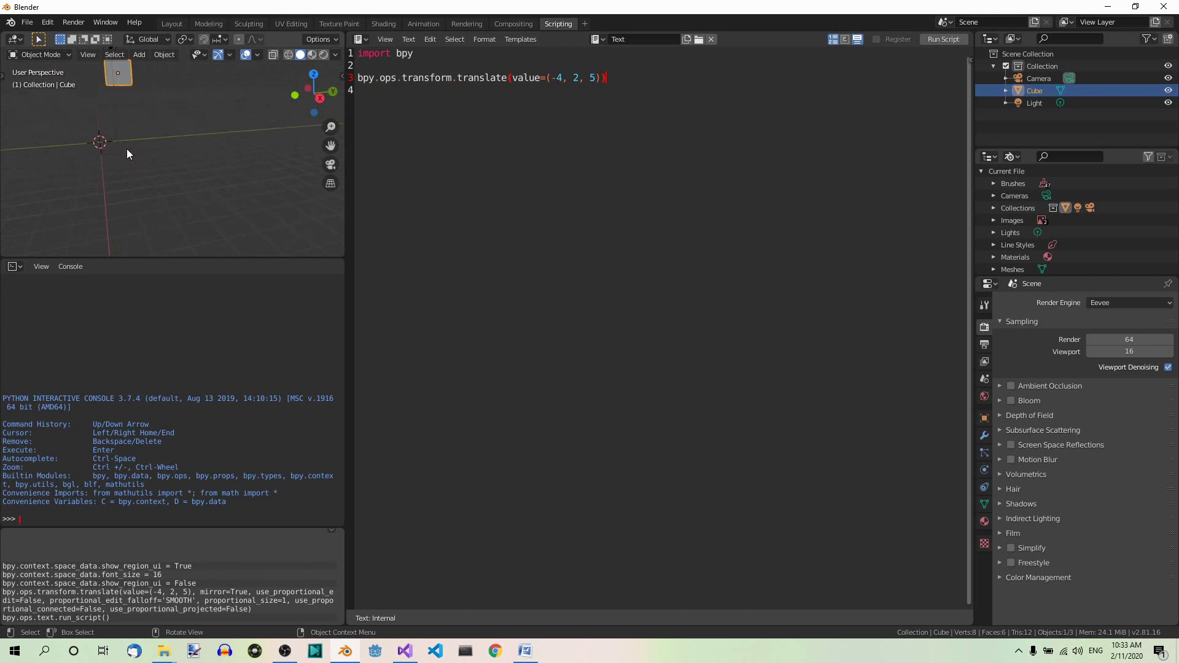
mouse_move(207, 182)
shift+middle_down()
mouse_move(245, 231)
mouse_move(105, 200)
shift+middle_up()
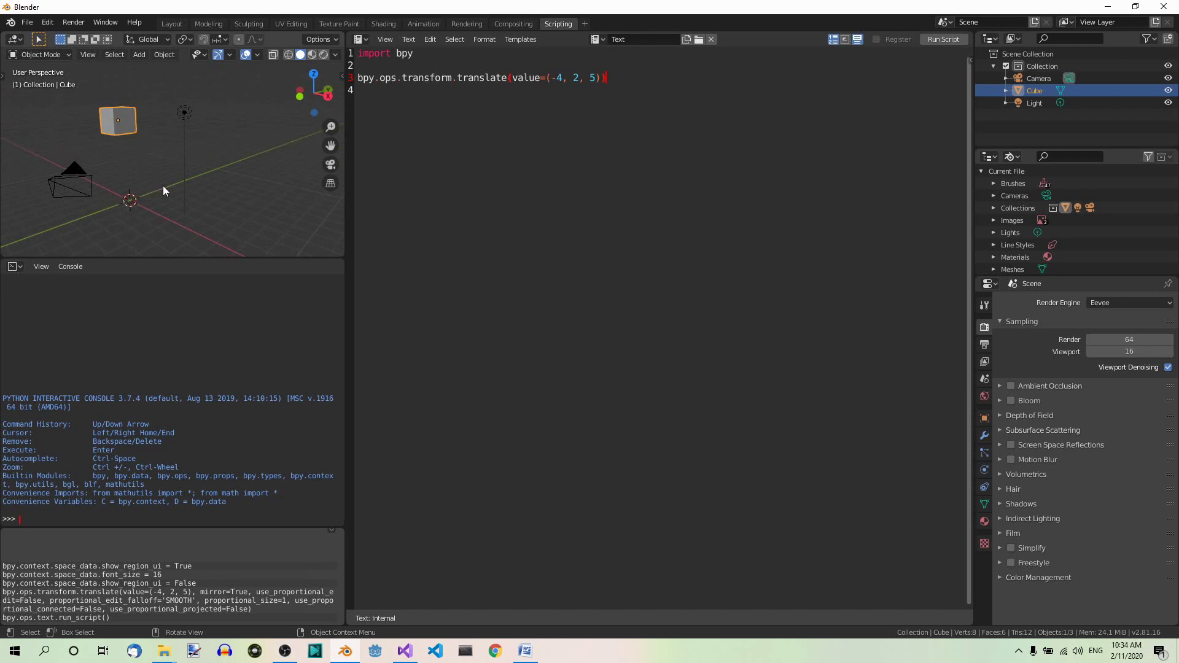
middle_drag(162, 185, 170, 185)
text(#)
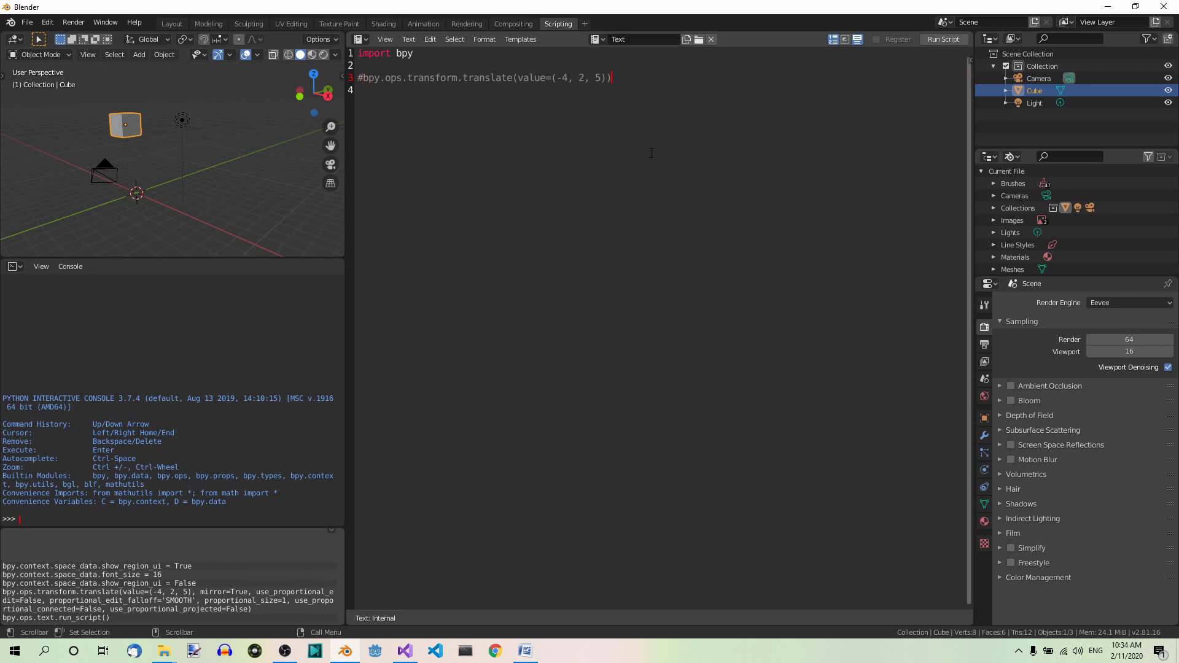
Add a new line below the translate call for the resize (5, 1, 3) command.
key(Return)
key(Return)
text(b)
text(py.)
text(ops.)
text(transform)
text(.res)
text(ize)
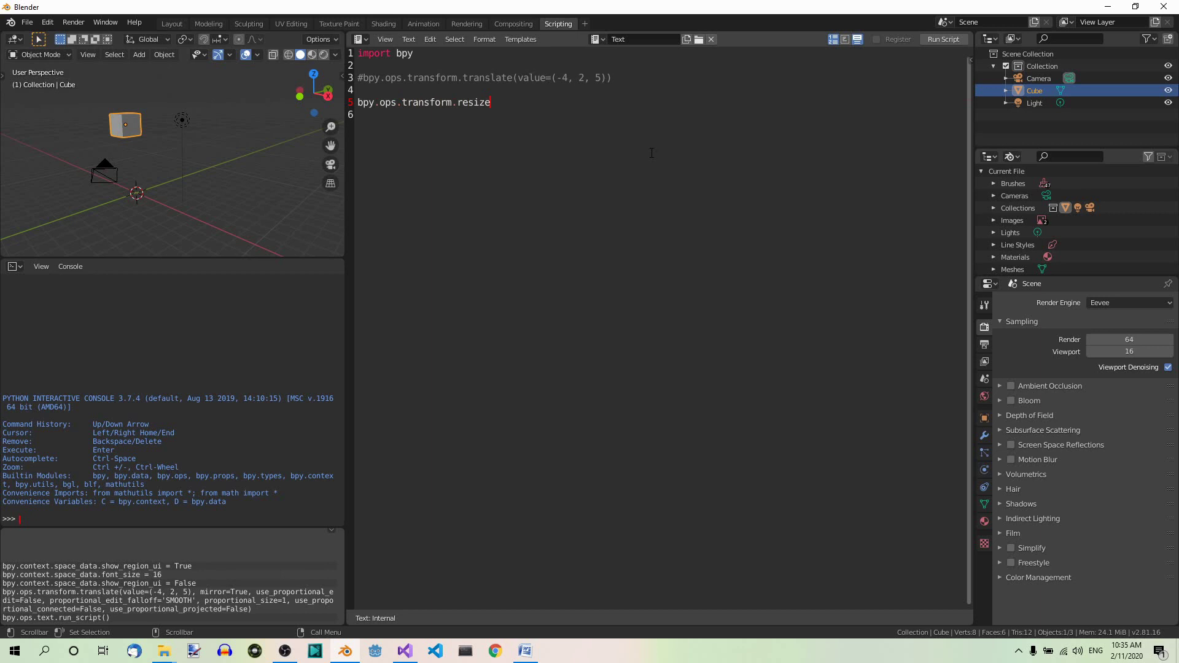
text((va)
text(lue=)
text(()
text(5, )
text(1)
text(, 3)
text()))
Run the resize script, inspect the stretched cube, and return the cursor to the top.
click(940, 38)
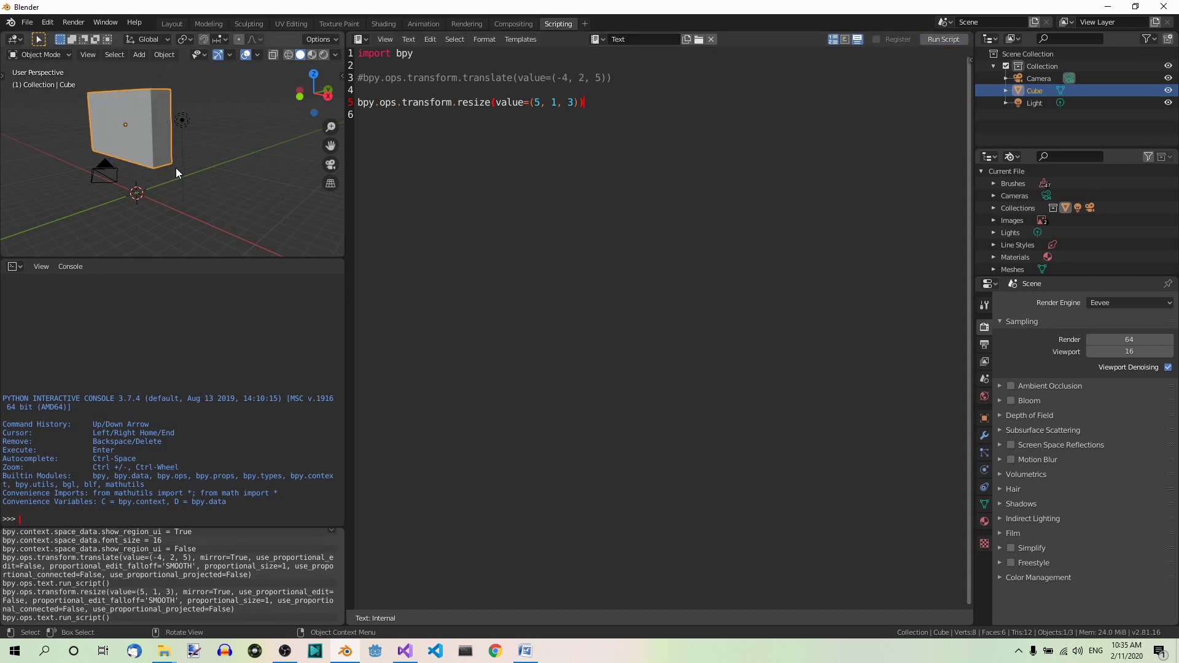
mouse_move(176, 168)
middle_down()
mouse_move(175, 207)
mouse_move(245, 203)
mouse_move(182, 200)
mouse_move(184, 214)
middle_up()
key(shift)
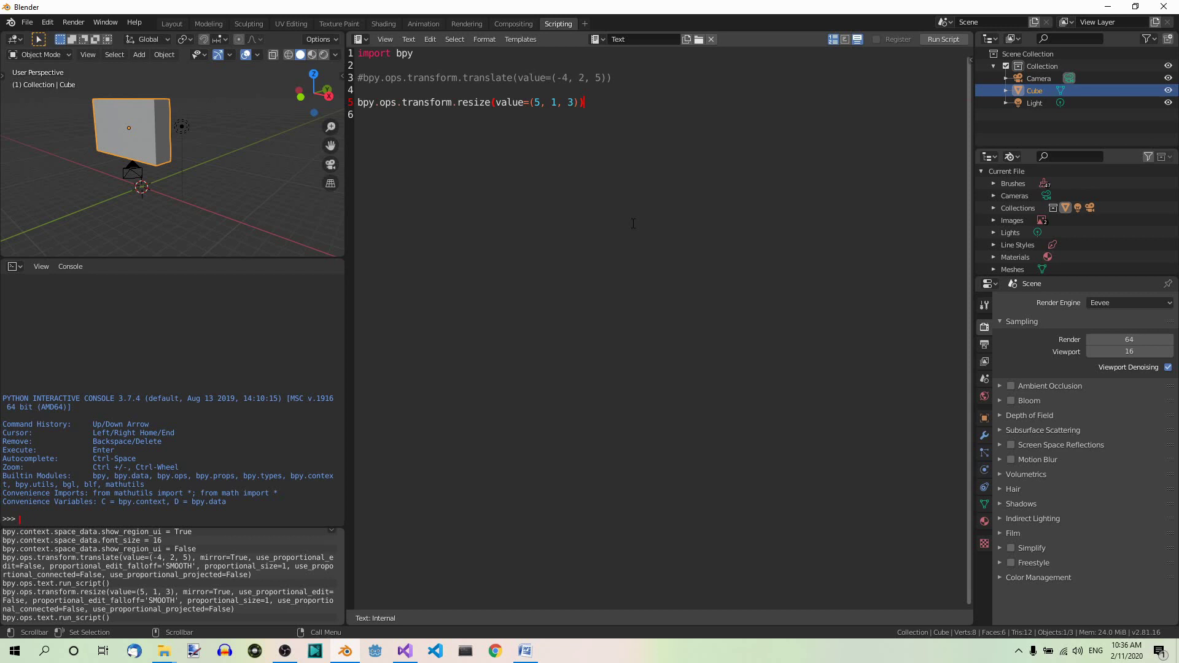
key(Up)
key(Up)
key(Up)
Add a new line below import bpy for the math import.
key(Return)
text(im)
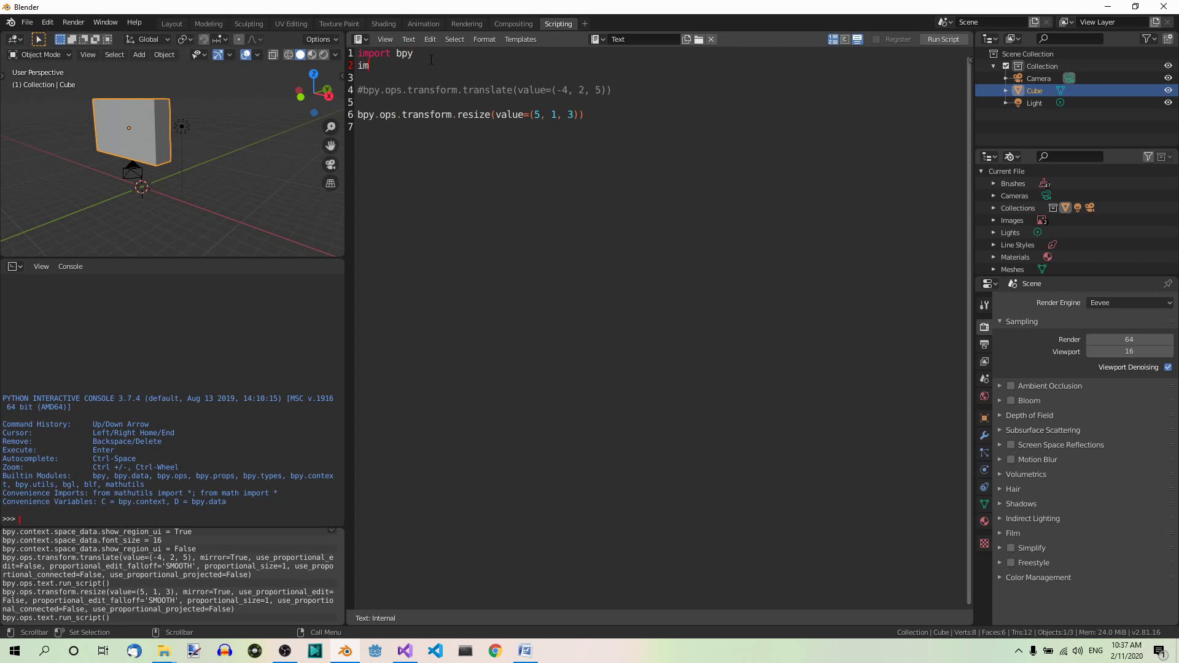
text(port )
text(math)
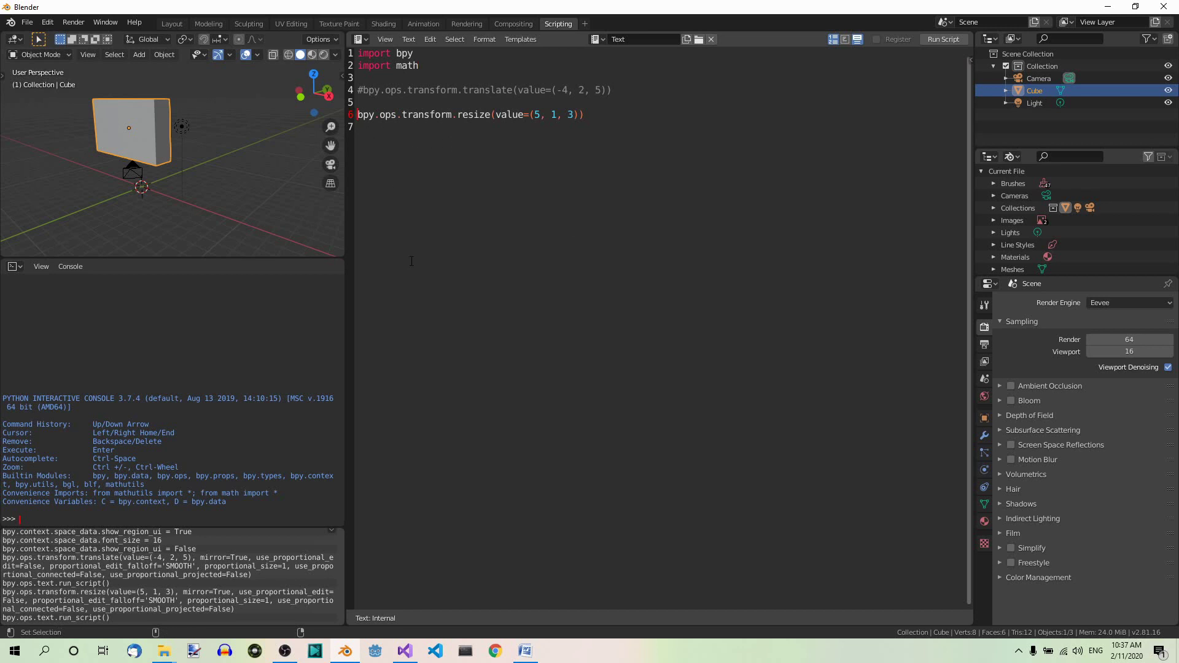
text(#)
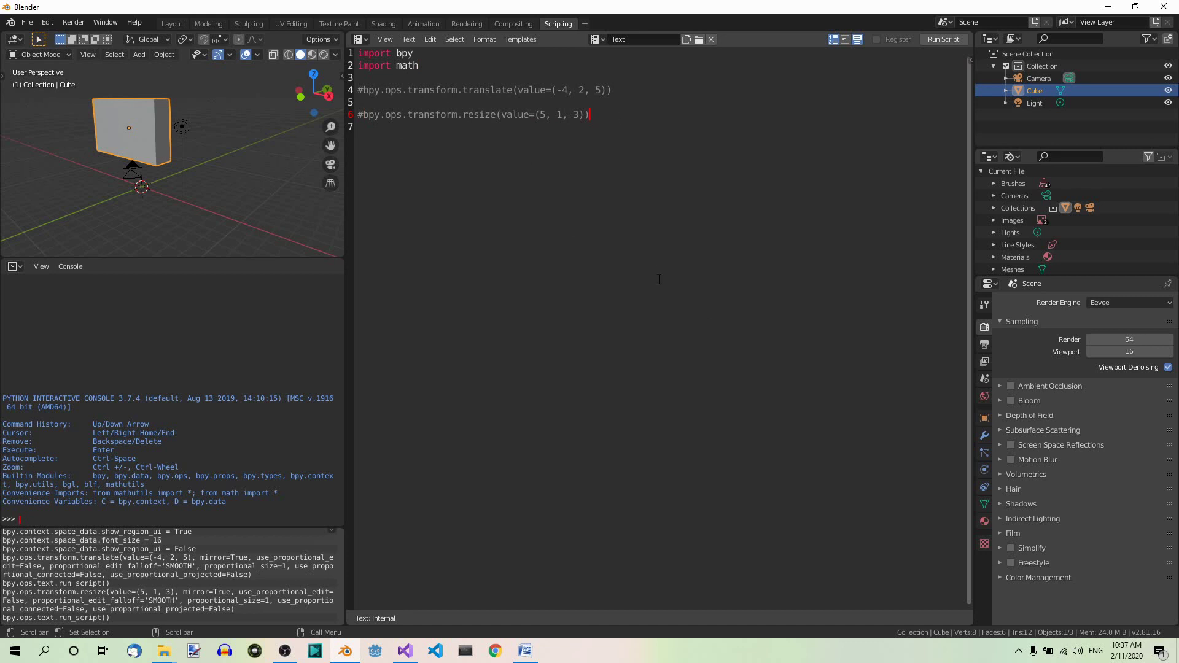
Insert blank lines below the resize call for the Y-axis rotate line.
key(Return)
key(Return)
text(bpy)
text(.ops.)
text(transf)
text(orm.)
text(ro)
text(tate)
text((val)
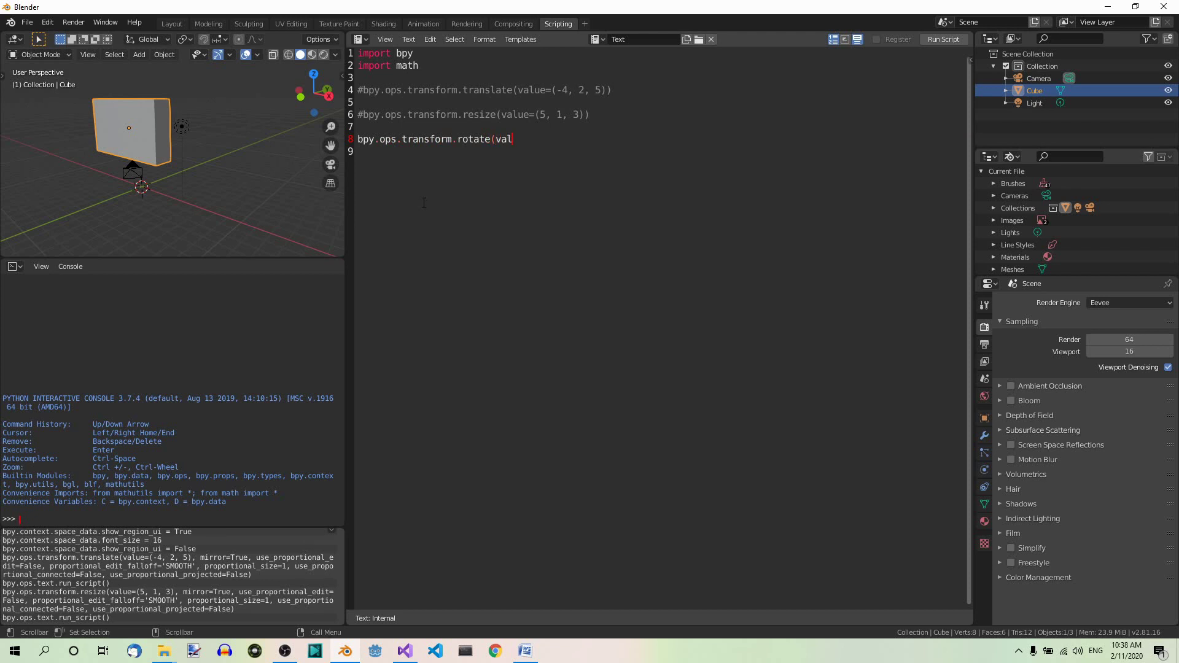
text(ue=)
text(math)
text(.pi)
text(/4)
text(or)
text(ient_a)
text(xis)
text(='Y')
text())
scroll(649, 205, down, 1)
scroll(789, 139, up, 1)
Run the script and orbit the viewport to inspect the cube rotated math.pi/4 around Y.
click(937, 38)
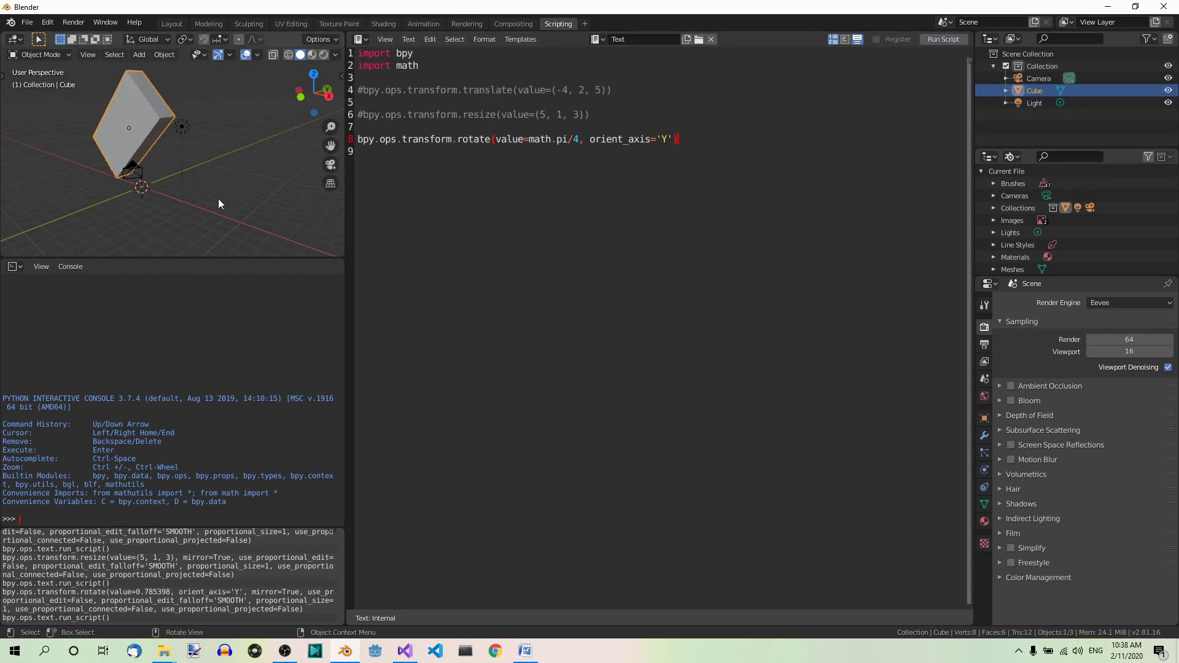
mouse_move(219, 198)
middle_down()
mouse_move(283, 216)
mouse_move(249, 218)
middle_up()
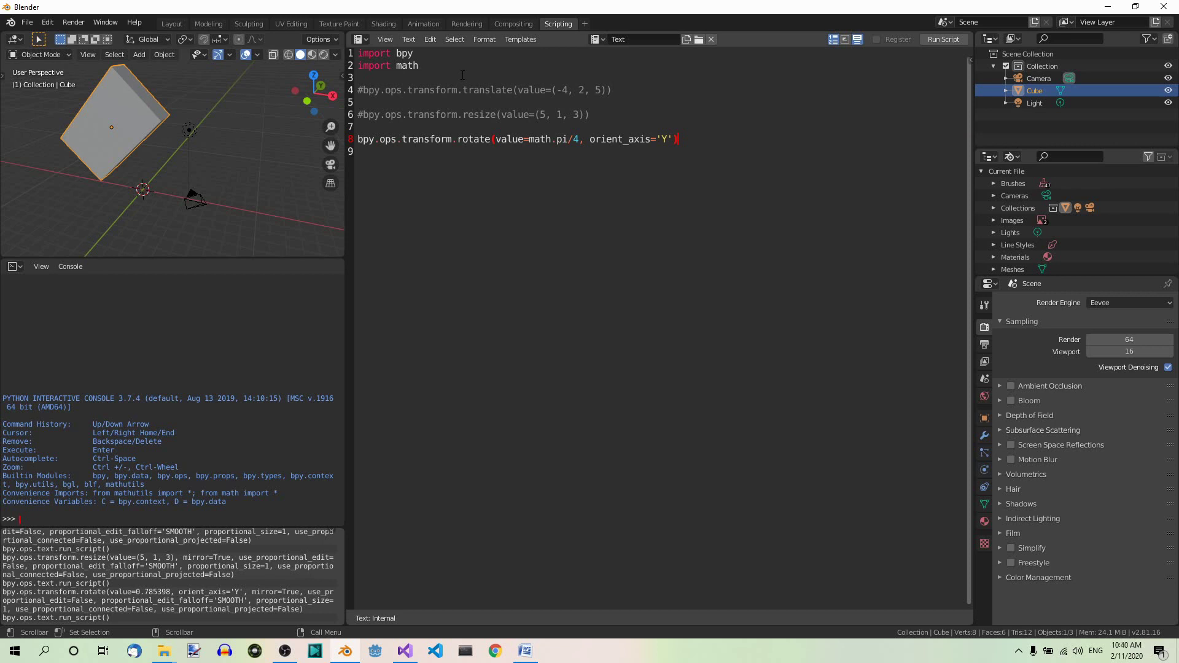
Copy the bpy.ops.transform.rotate call onto a new line 10 for the X-axis rotation.
click(359, 139)
text(#)
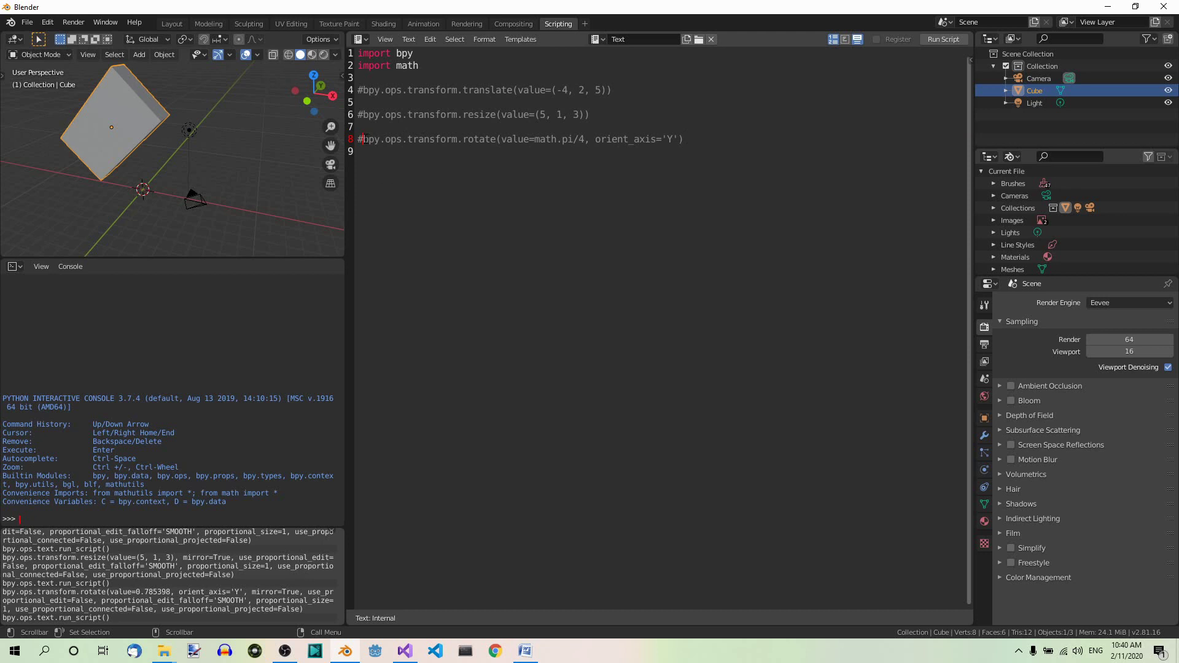
drag(360, 139, 497, 139)
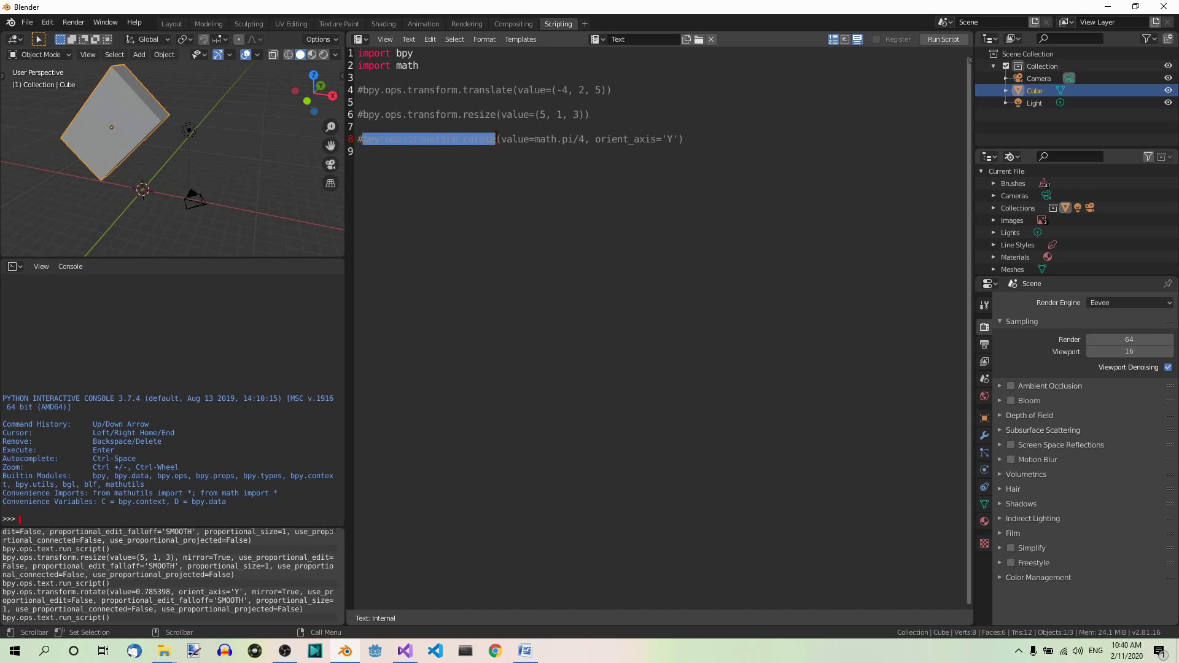
click(442, 178)
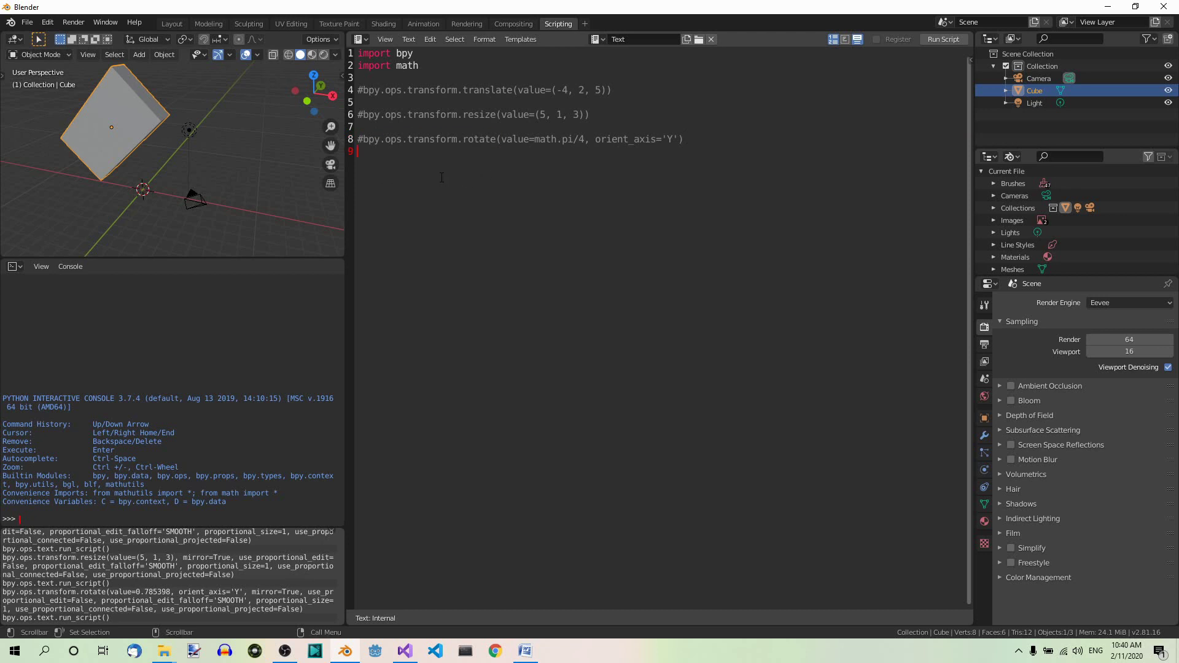
key(Return)
text(bpy.ops.transform.rotate)
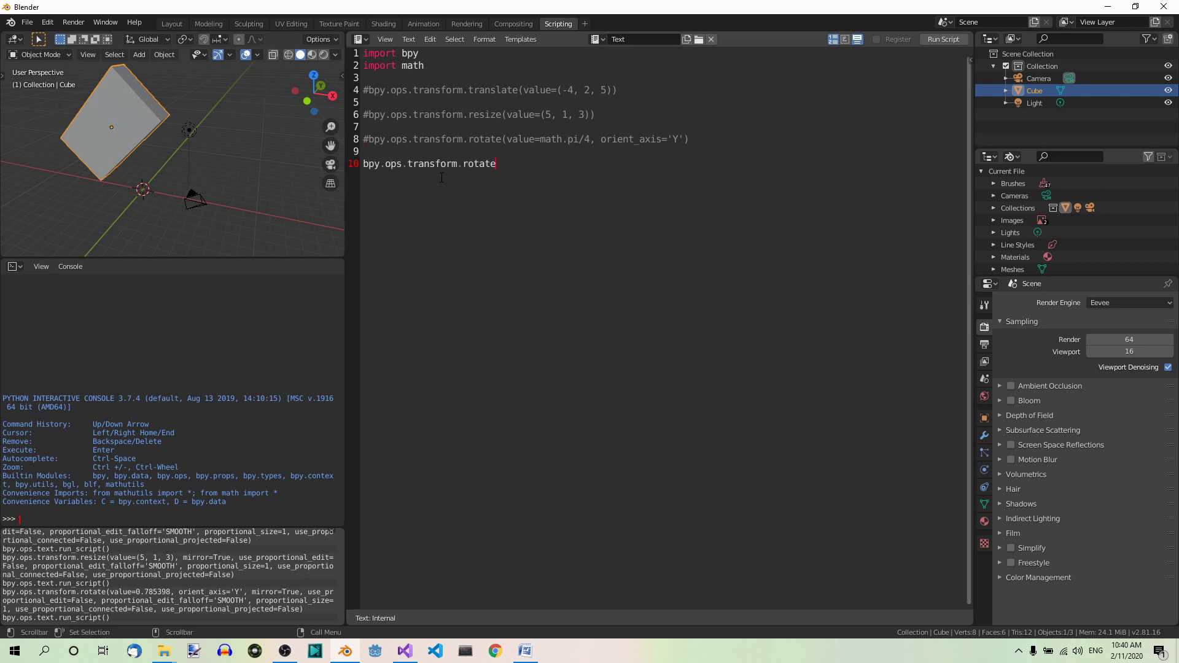
text(()
text(valu)
text(e=)
text(-math.)
text(radians)
text(()
text(45)
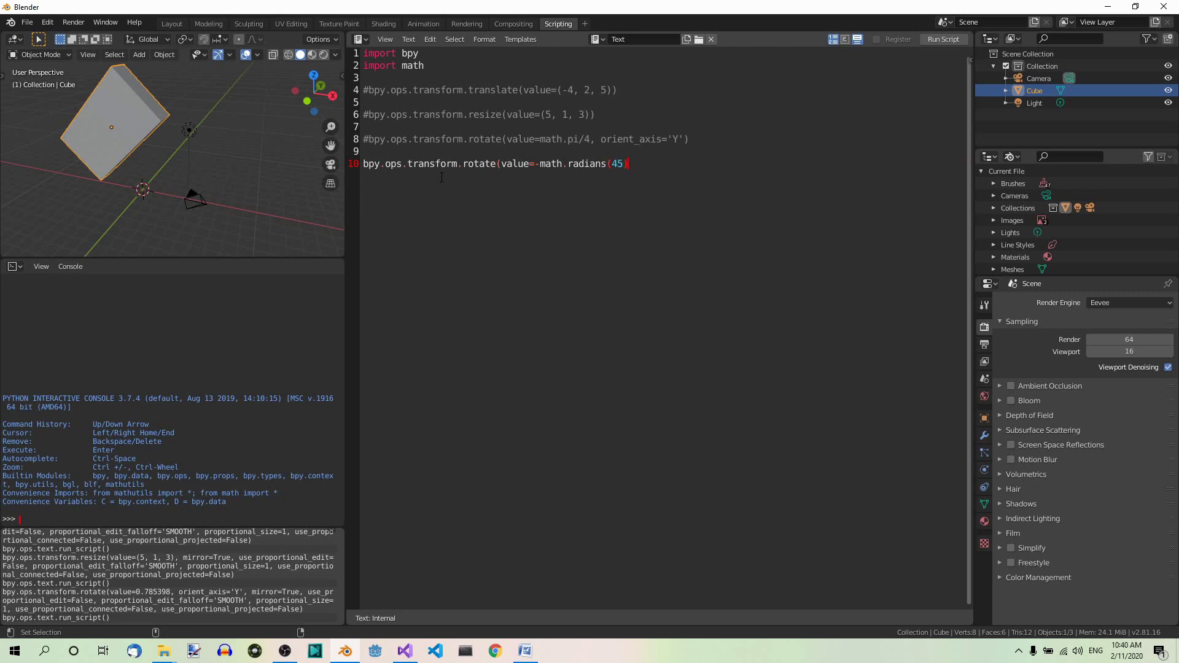
text(),)
text( o)
text(rient)
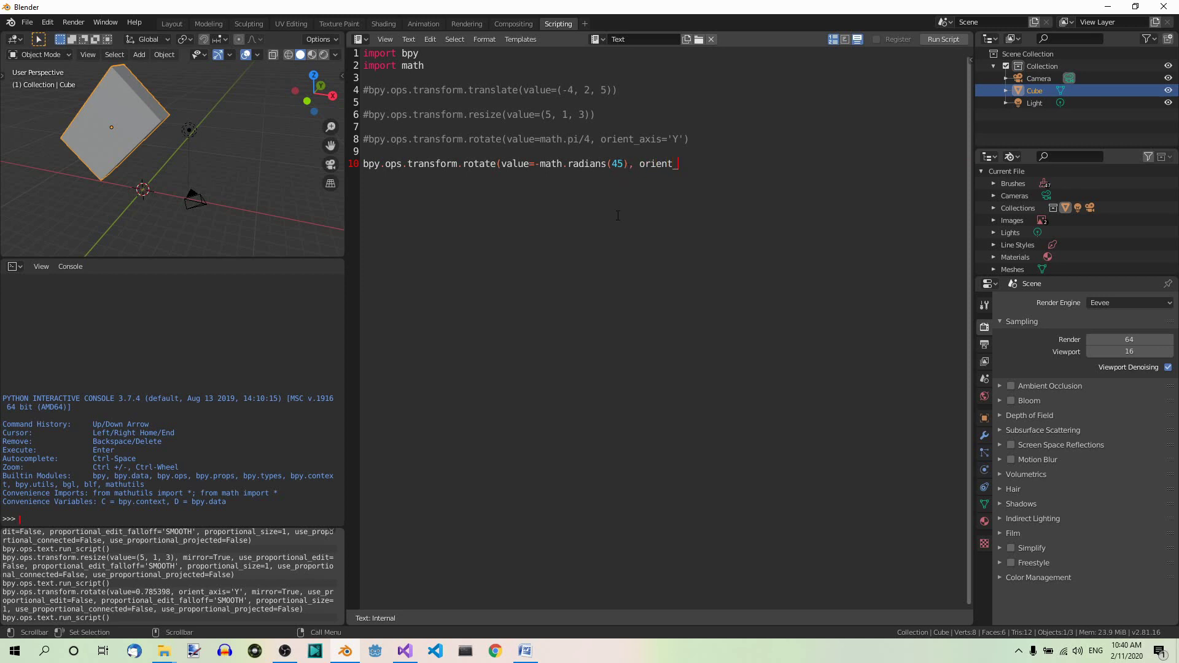
text(_axis)
text(=')
text(X')
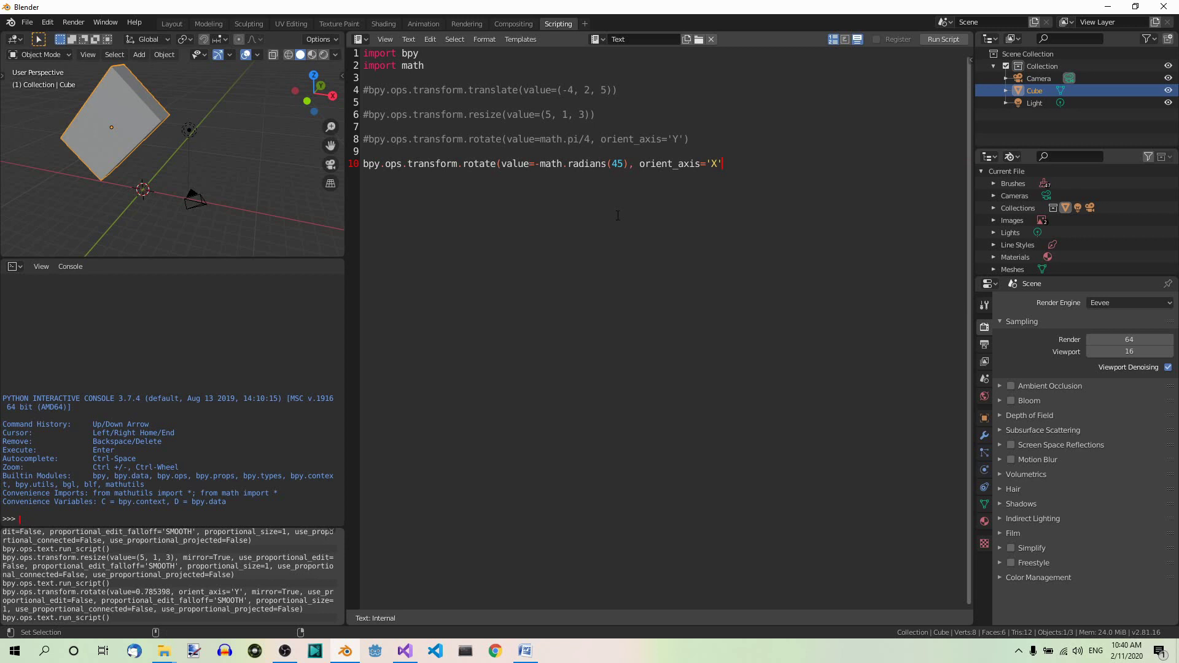
text())
Run the script to tilt the cube -45° about X, then orbit to inspect it.
click(943, 39)
mouse_move(221, 147)
middle_down()
mouse_move(108, 88)
mouse_move(121, 112)
middle_up()
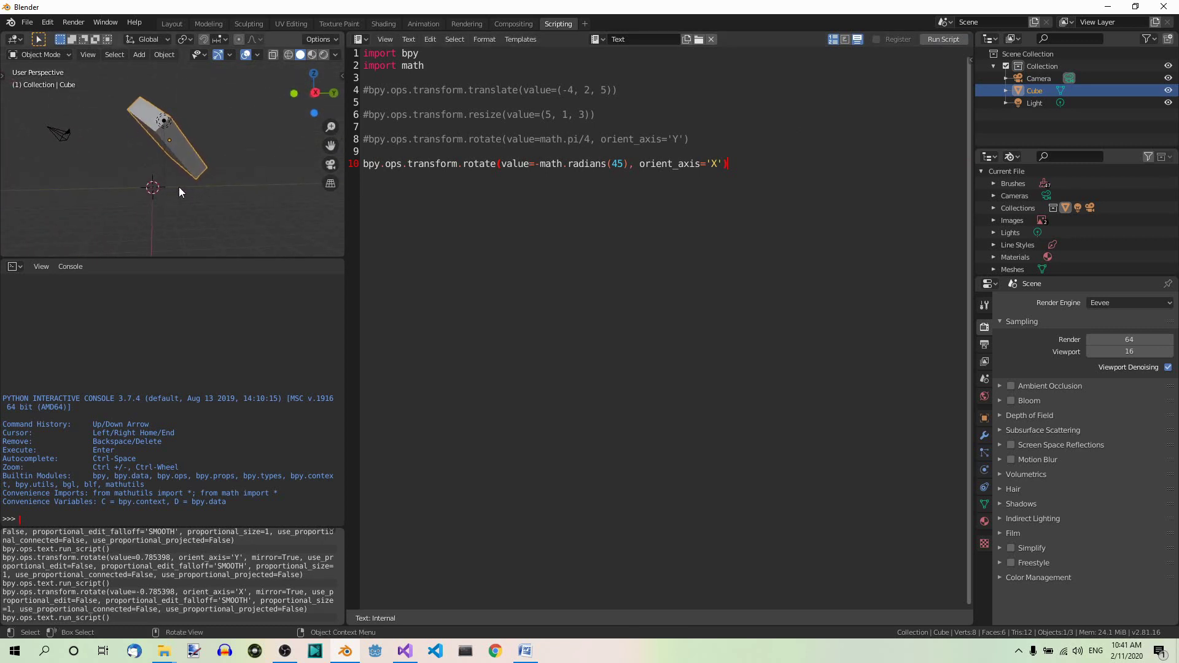
middle_drag(179, 209, 226, 206)
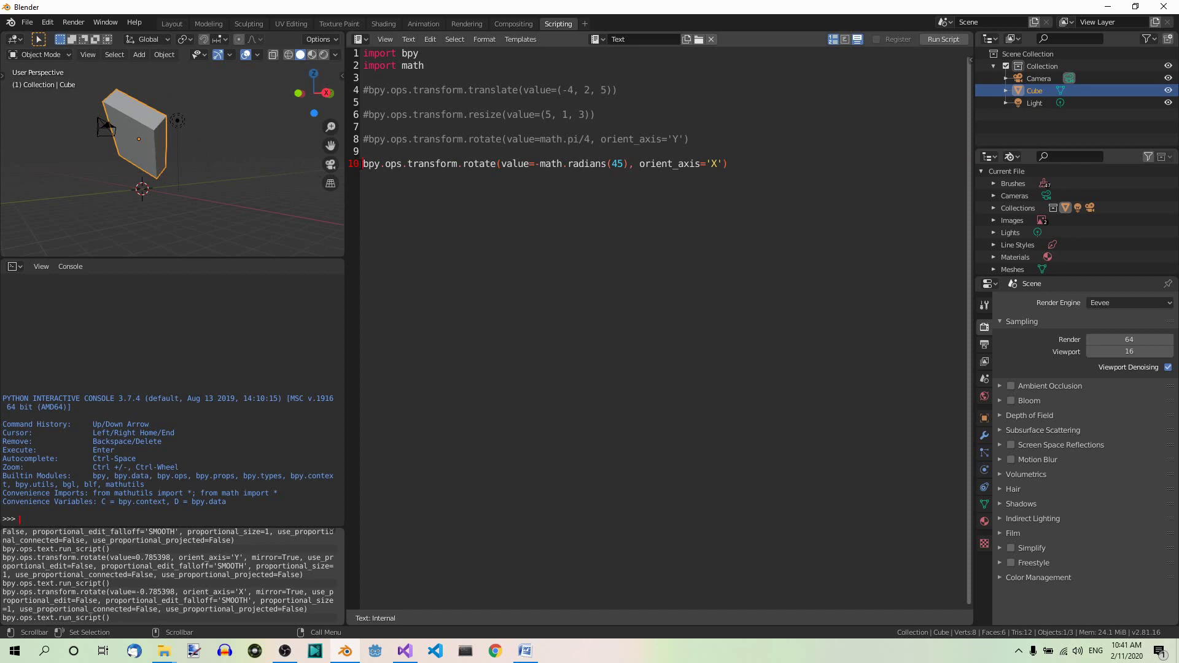
text(#)
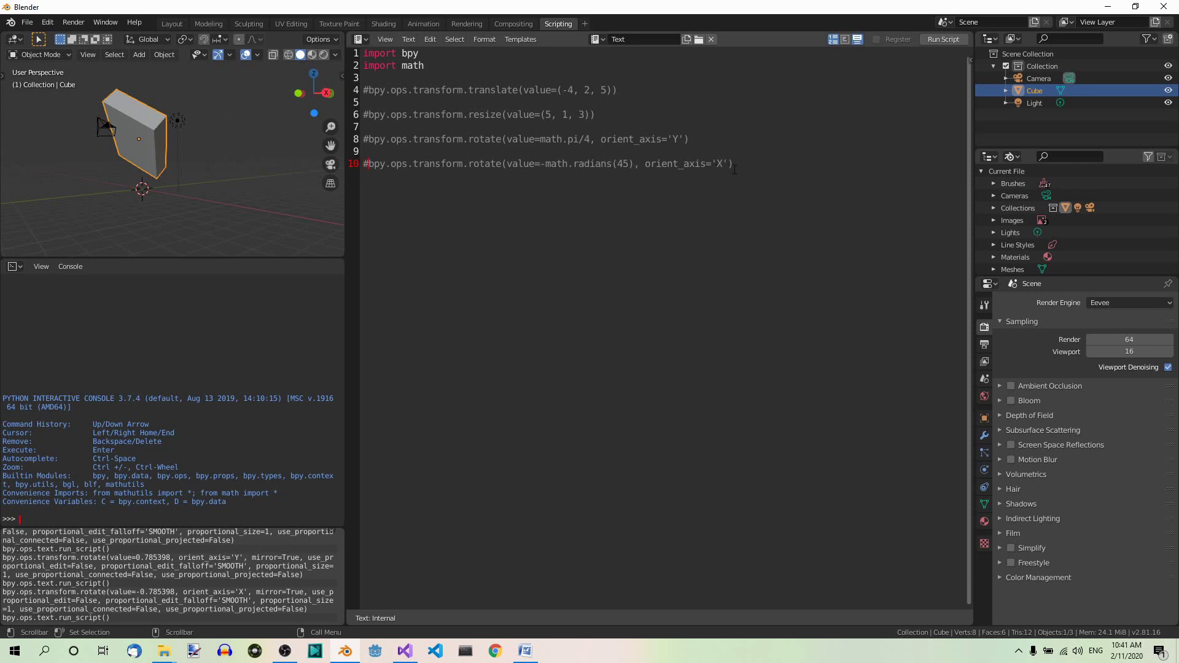
Add a new line below the commented rotate line for the translate call.
click(734, 167)
key(Return)
key(Return)
text(bp)
text(y.ops.)
text(tran)
text(sform)
text(.trans)
text(late)
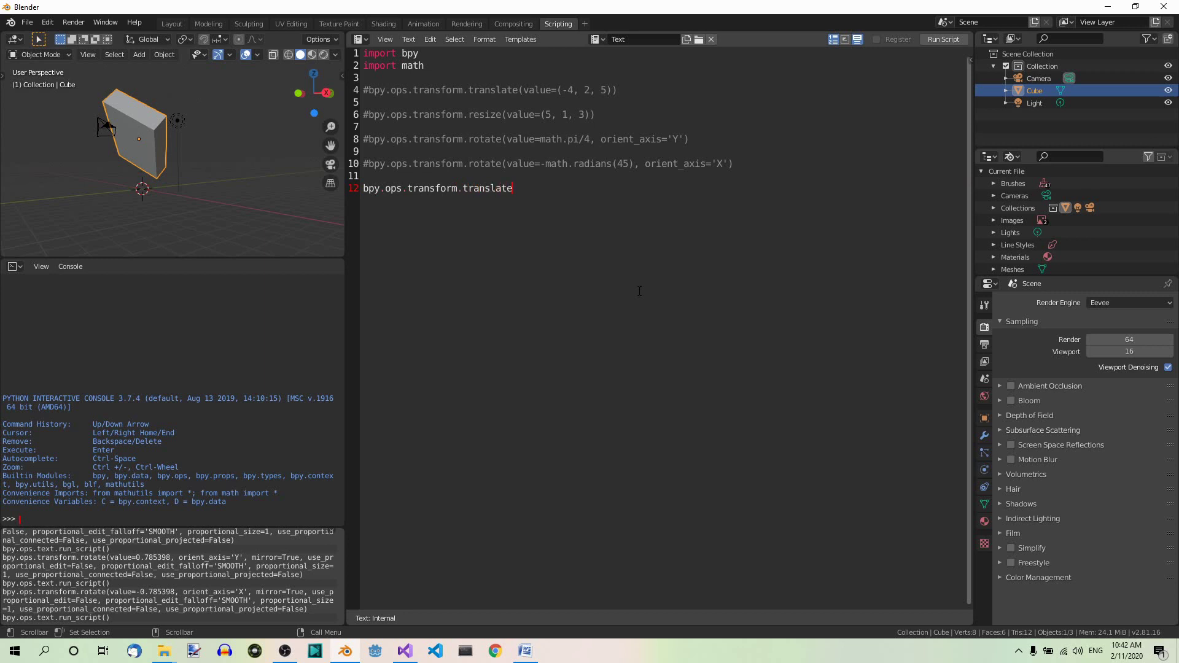
text((val)
text(ue=)
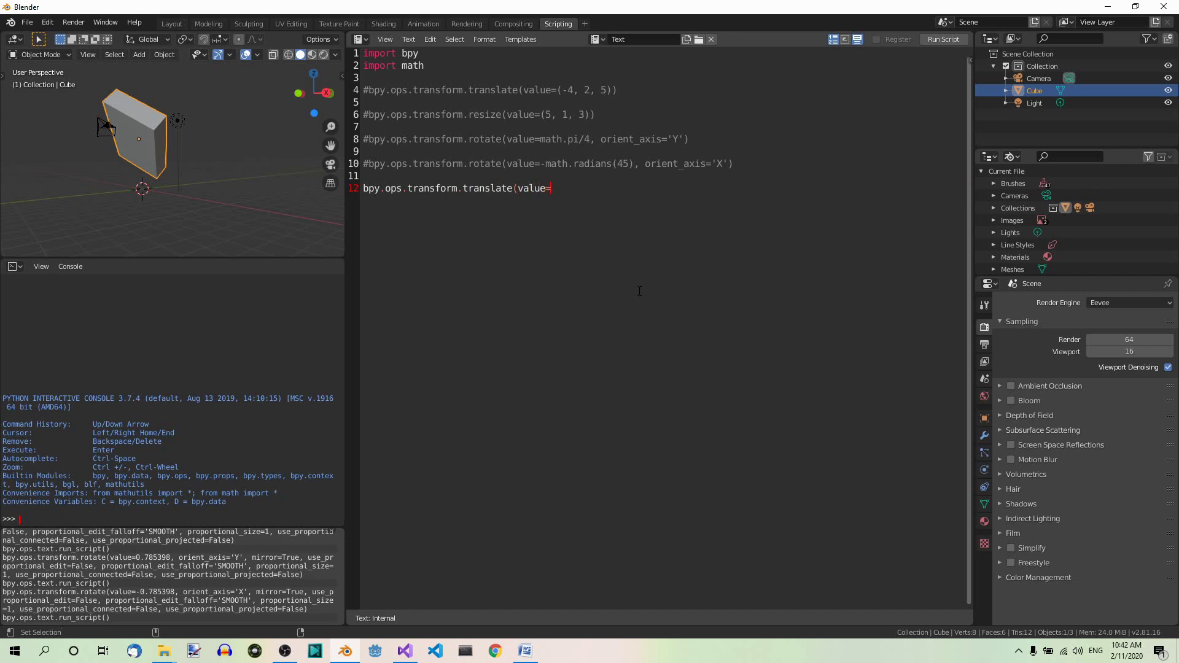
text(()
text(0)
text(1)
text(5,)
text(0)
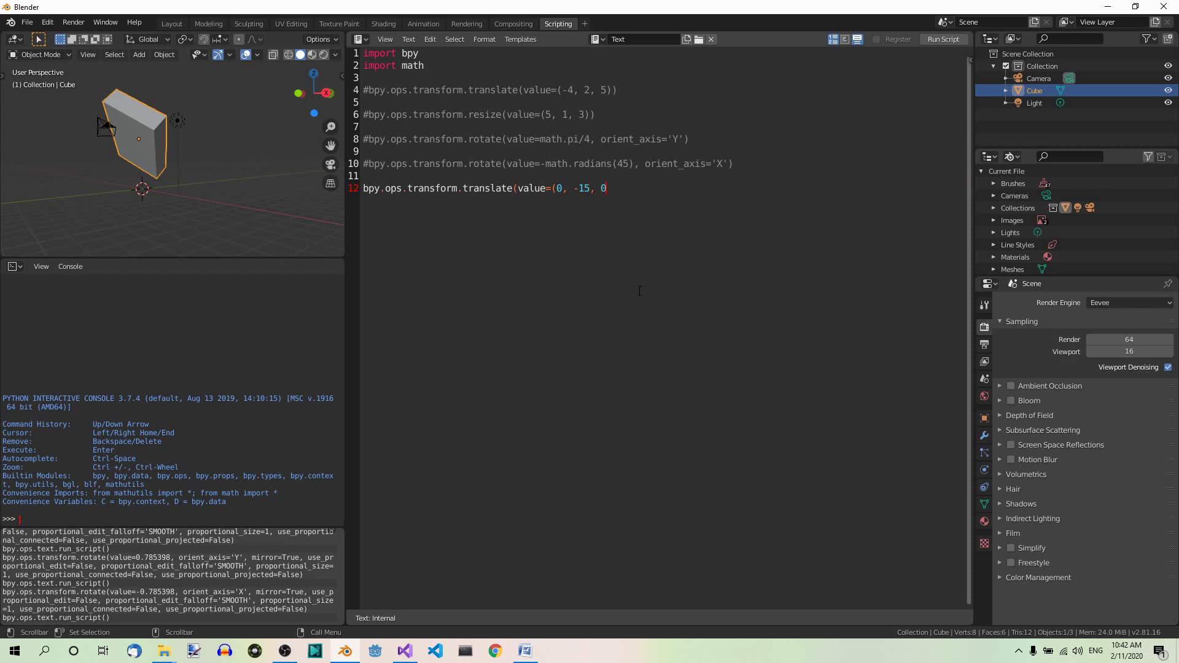
text())
text(), orie)
text(nt)
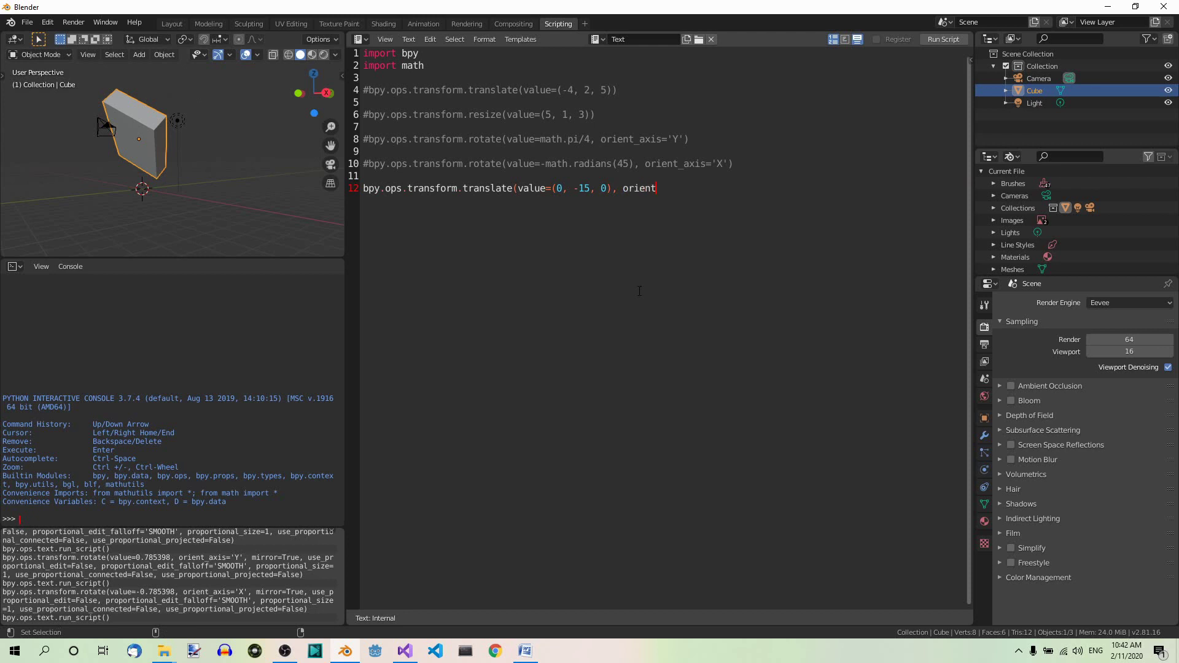
text(_ty)
text(pe=)
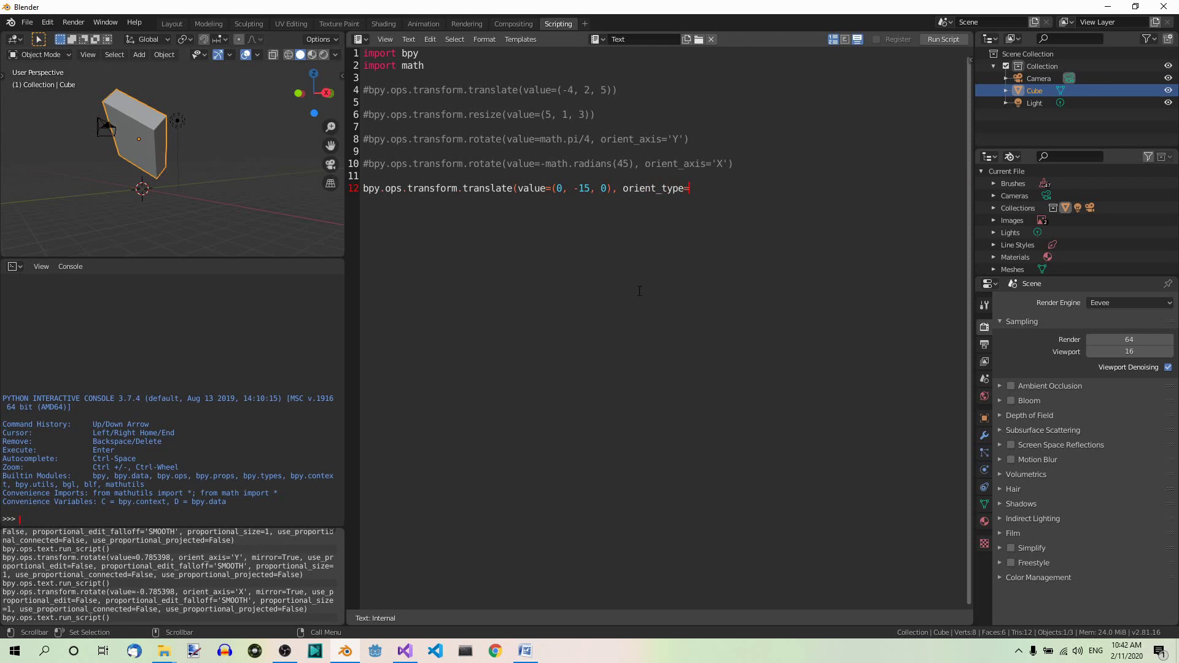
text('LOC)
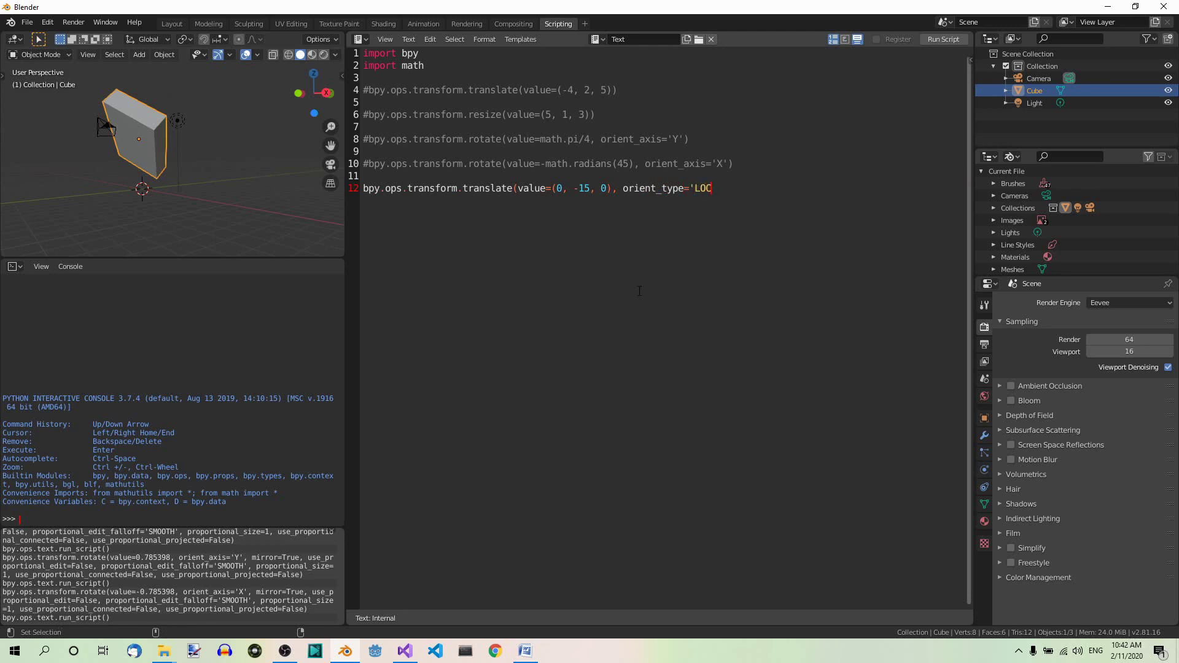
text(AL)
text())
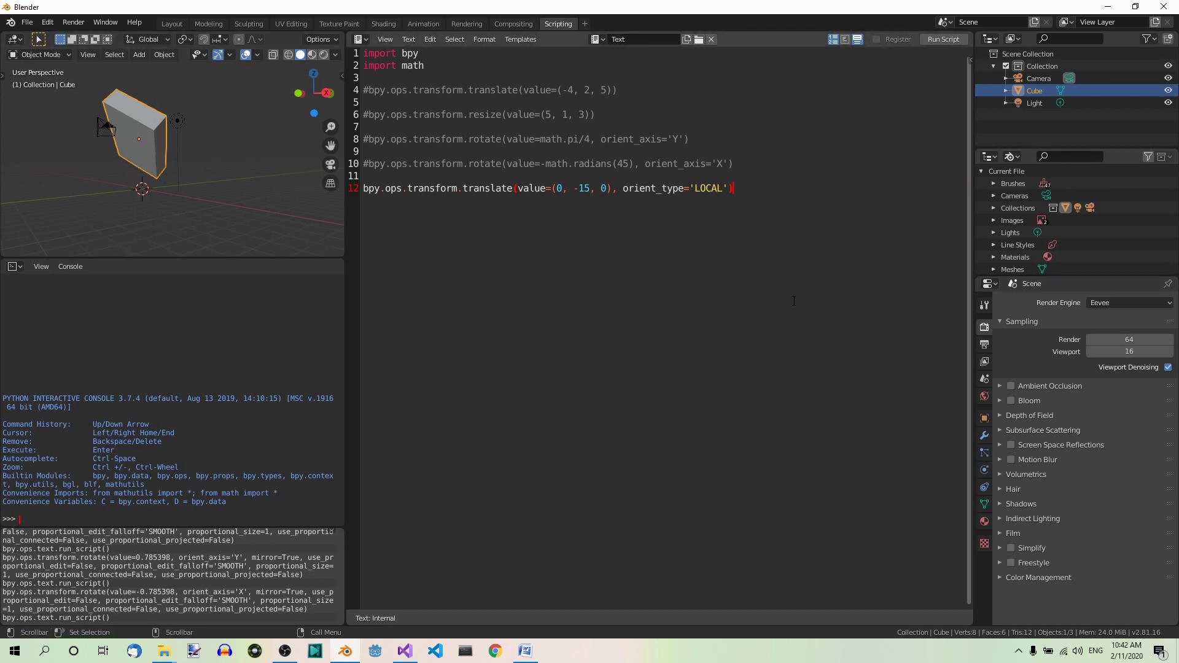
Run the local (0, -15, 0) translate and orbit to see where the cube slid.
click(943, 38)
scroll(298, 184, down, 3)
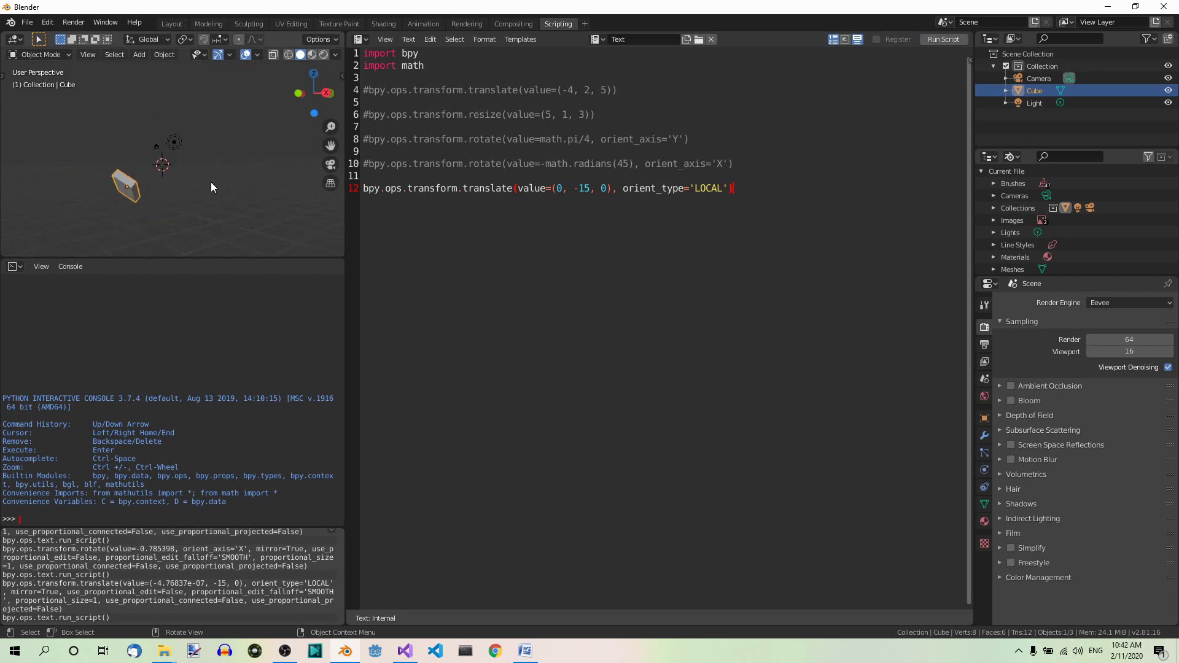
middle_drag(231, 206, 249, 148)
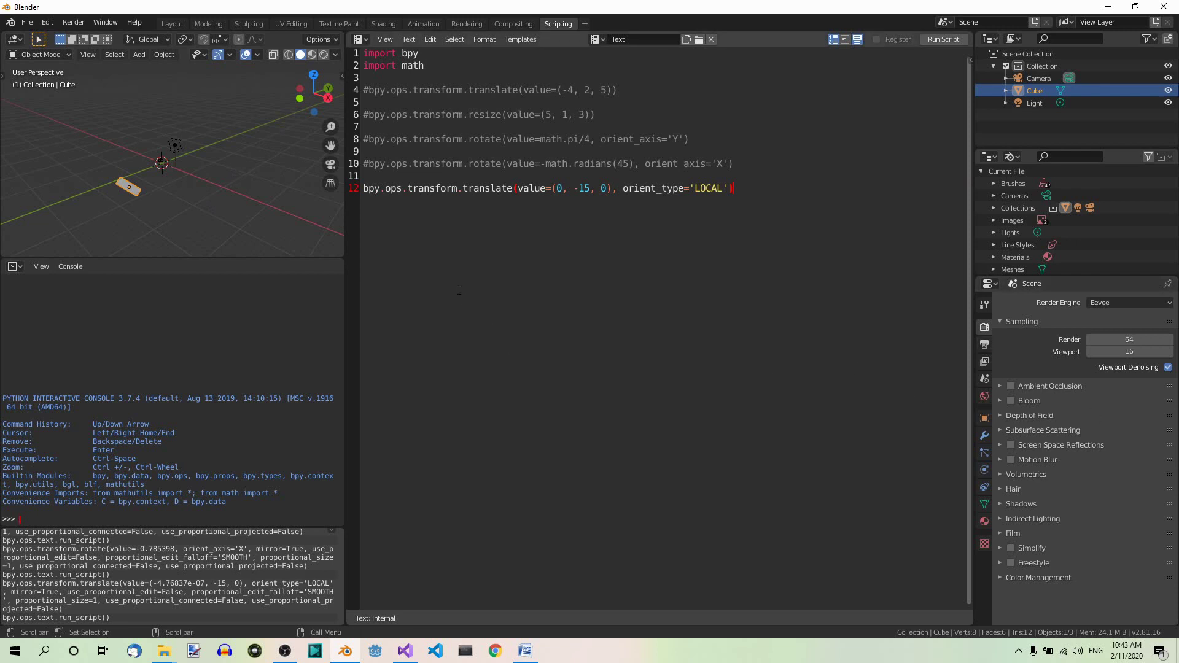
click(362, 187)
text(#)
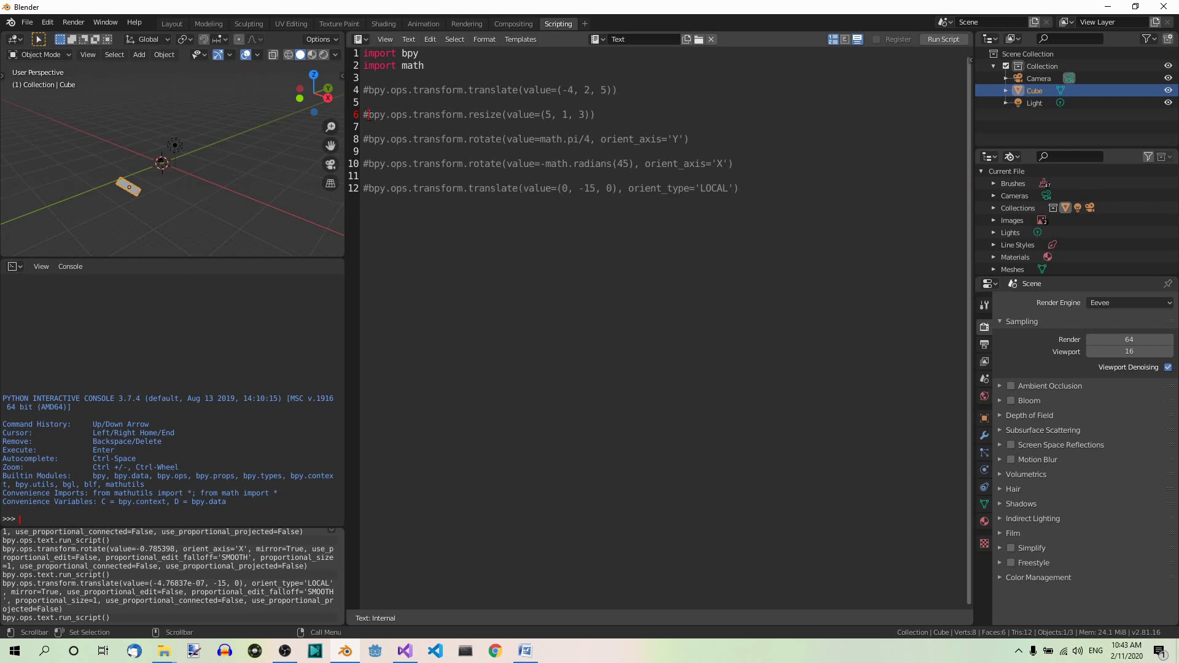
Copy the bpy.ops.transform.resize call from line 6 and paste it onto new line 14.
drag(368, 116, 500, 117)
key(ctrl+c)
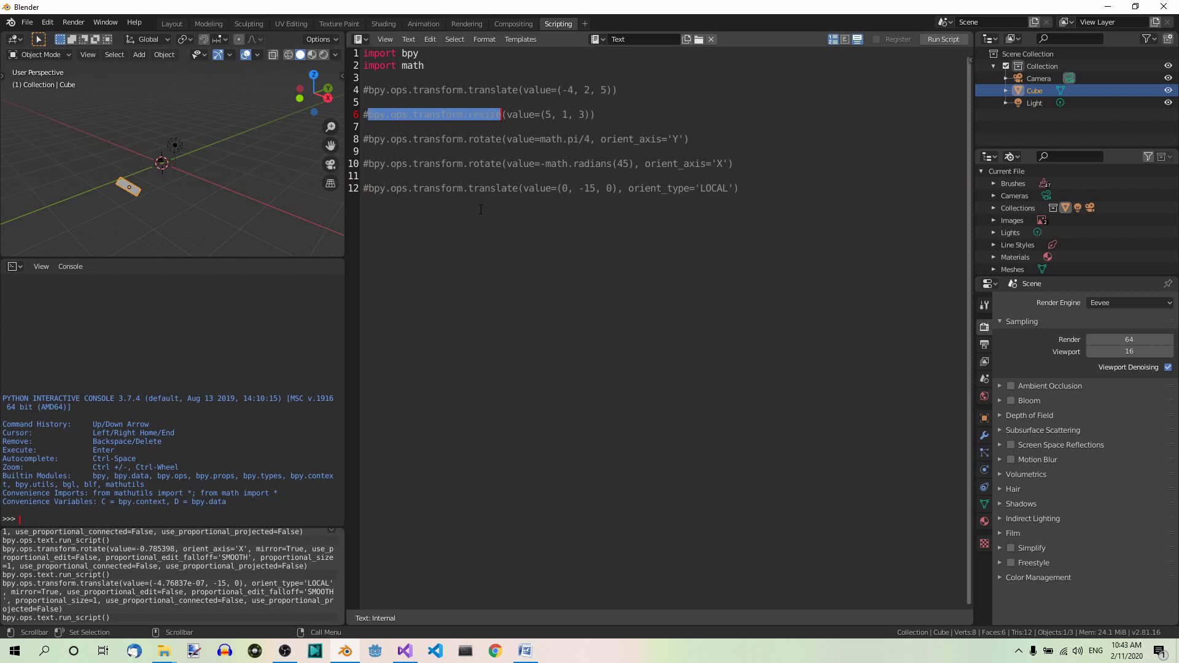
click(379, 229)
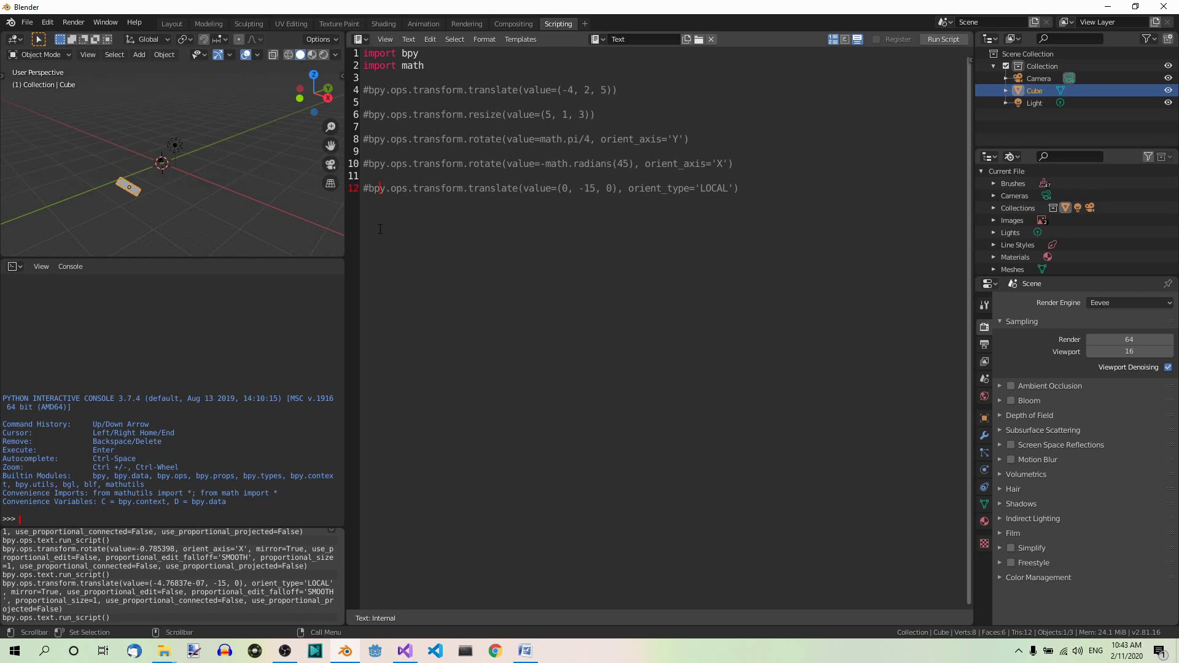
key(End)
key(Return)
key(Return)
key(ctrl+v)
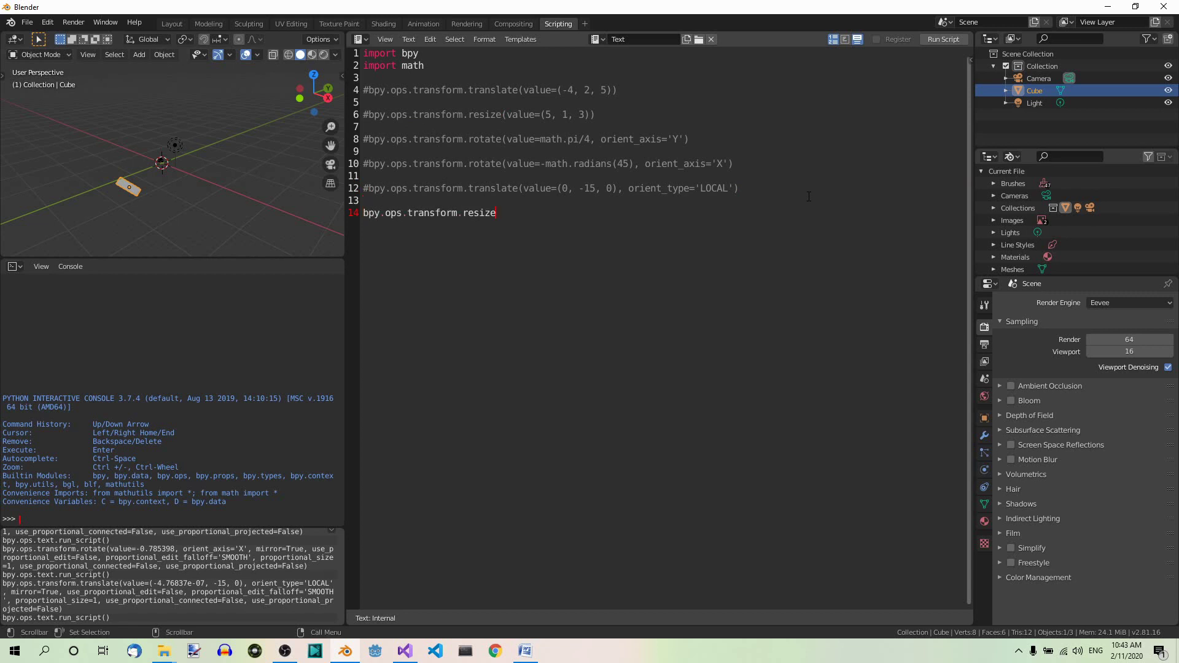
text(()
text(value)
text(=()
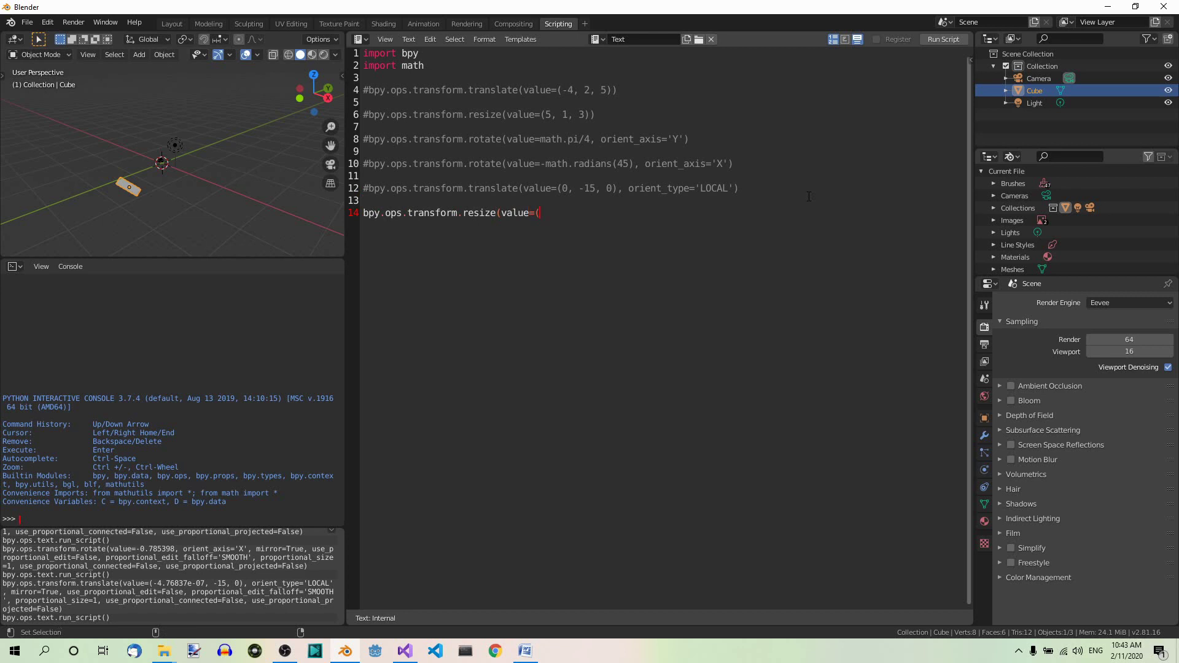
text(1, )
text(4, )
text(1)
text())
Set the pasted resize values to (1, 4, 1) with local orientation.
double_click(542, 213)
double_click(576, 214)
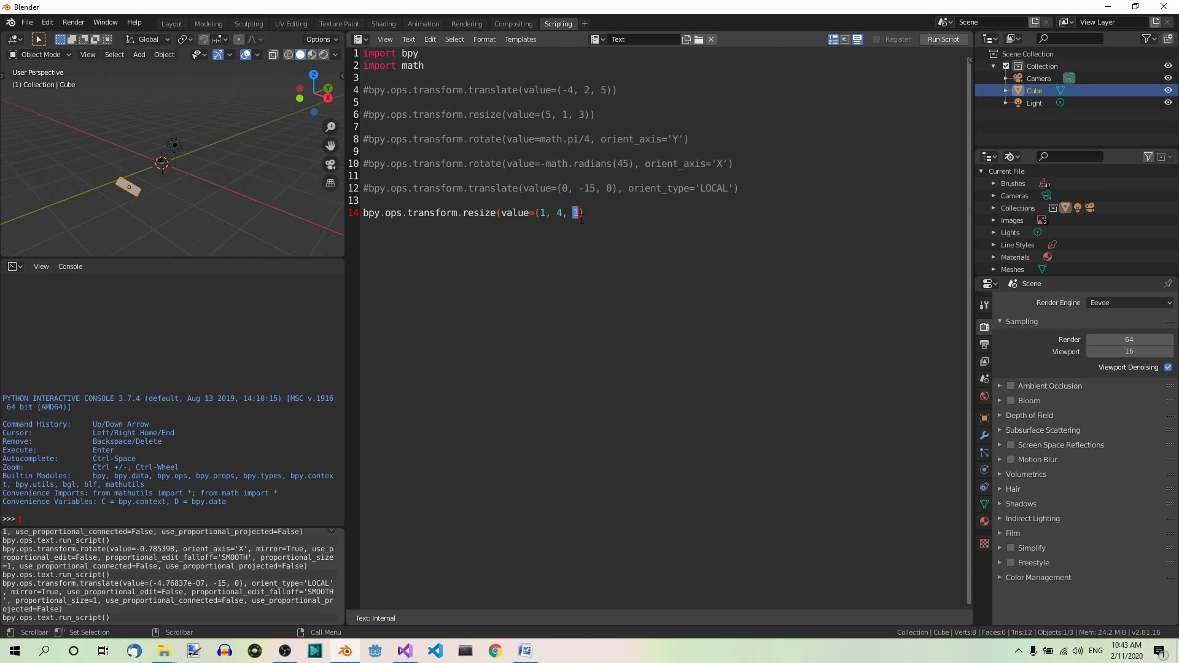
double_click(560, 213)
click(604, 220)
text(, )
text(orient)
text(_type=)
text(')
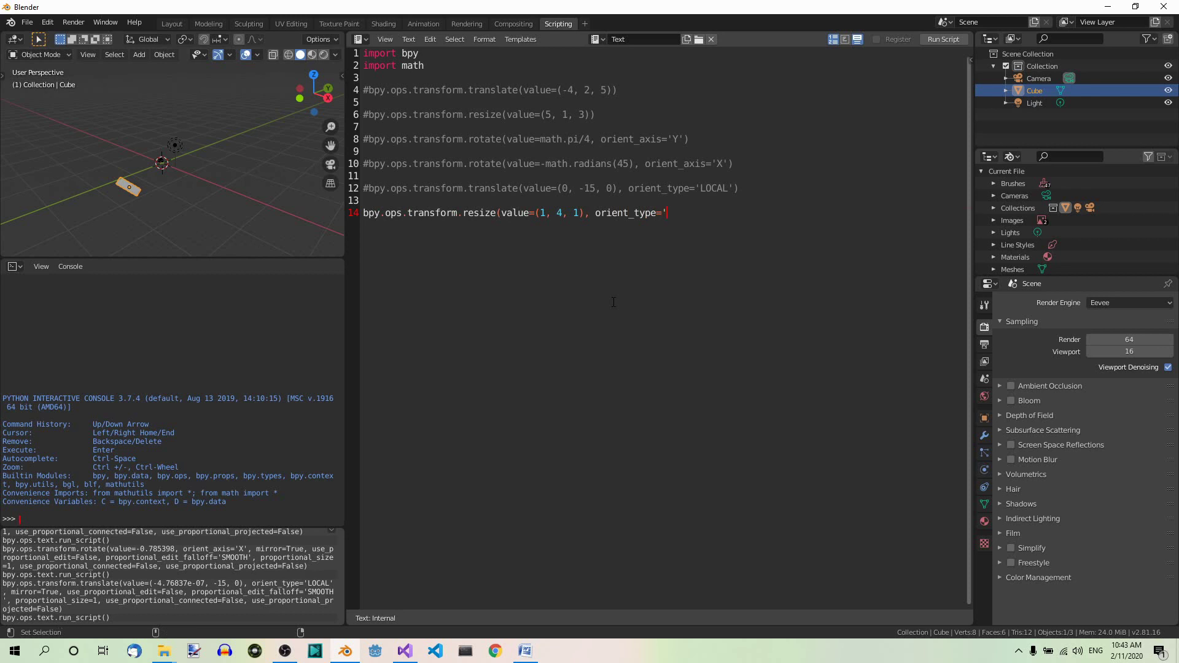
text(LOCAL')
text())
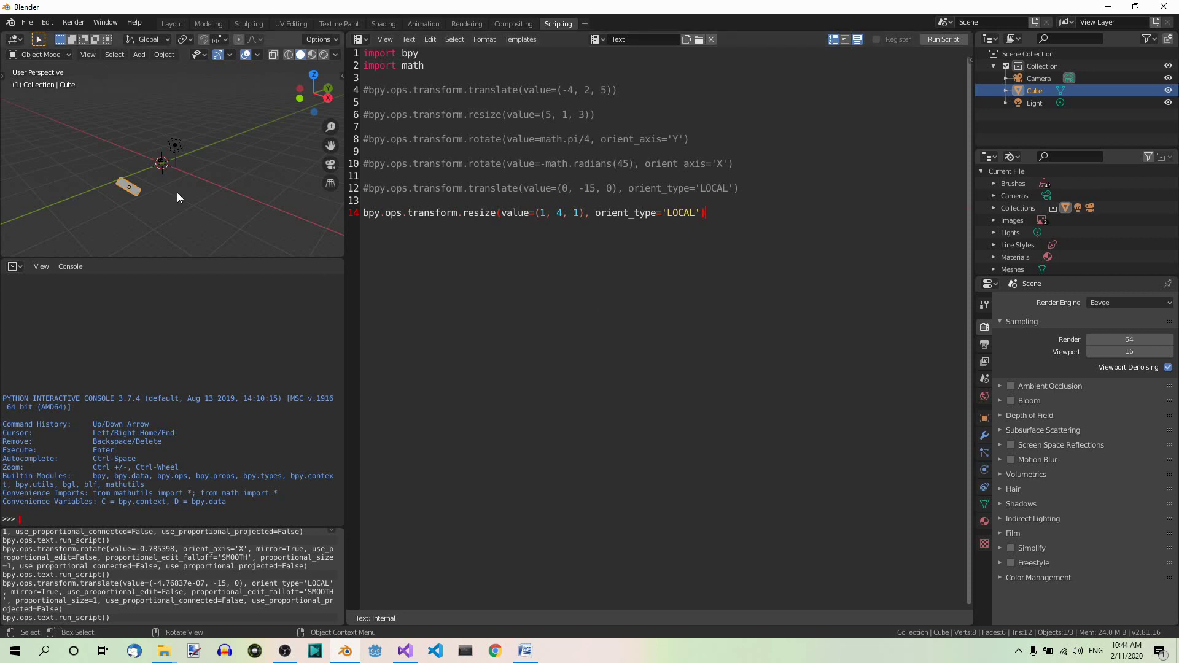
scroll(177, 193, up, 2)
Run the local (1, 4, 1) resize and orbit around the stretched cube.
mouse_move(181, 218)
middle_down()
mouse_move(204, 149)
mouse_move(252, 135)
middle_up()
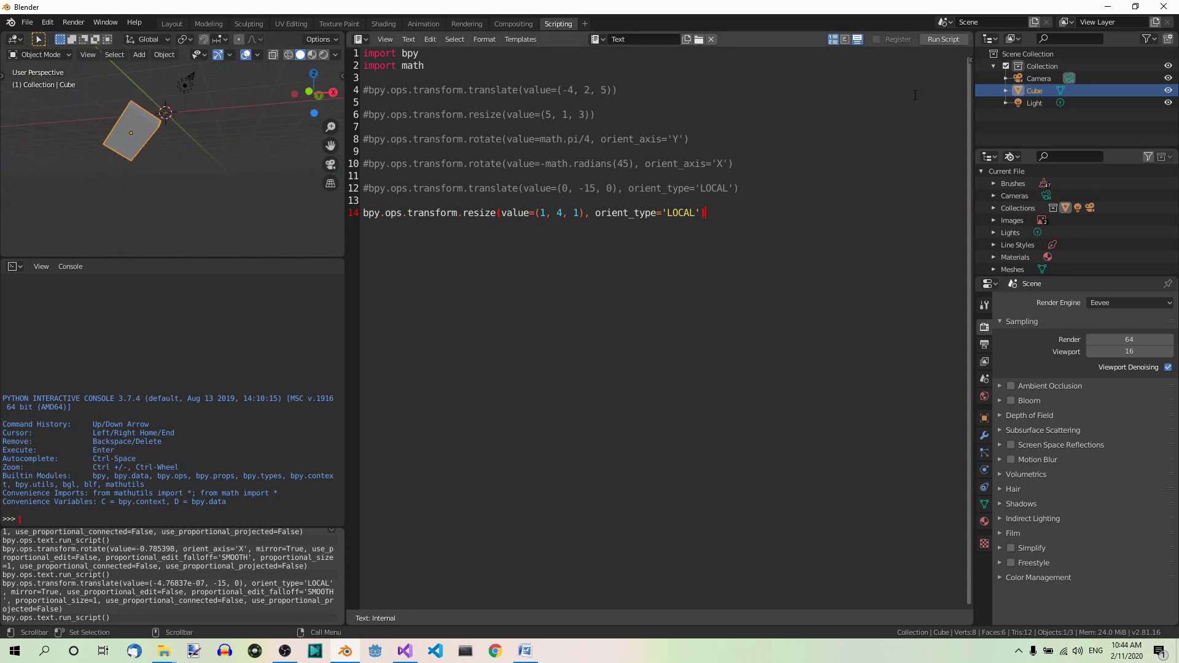
click(944, 39)
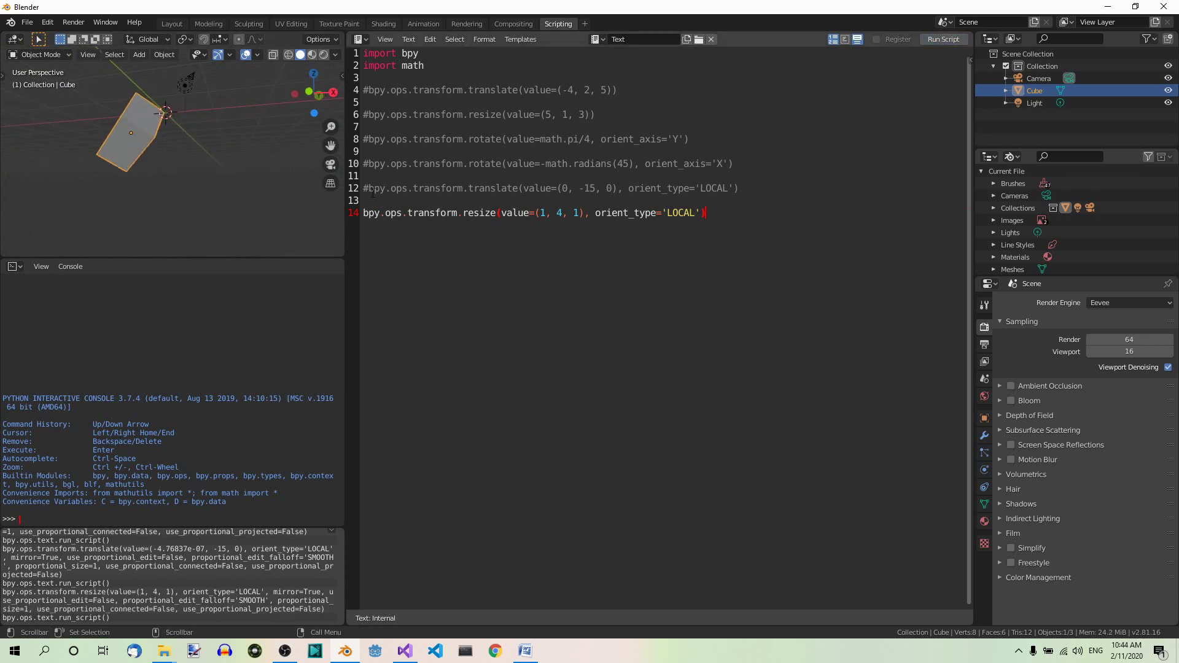
middle_drag(234, 160, 202, 186)
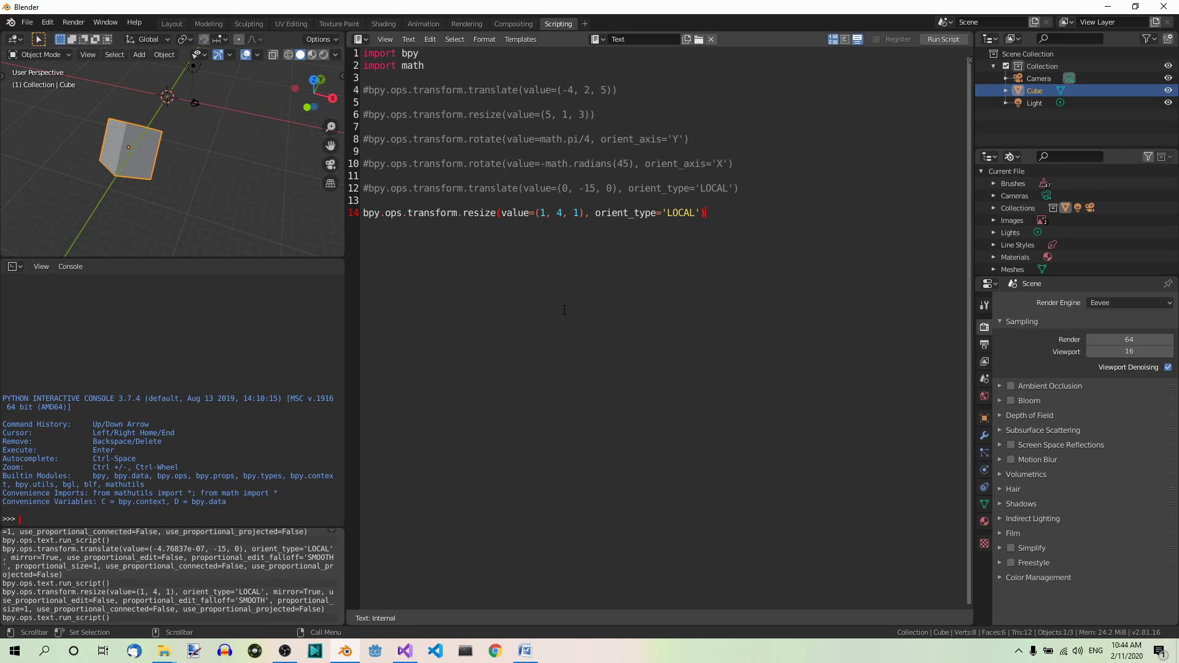
click(364, 215)
text(#)
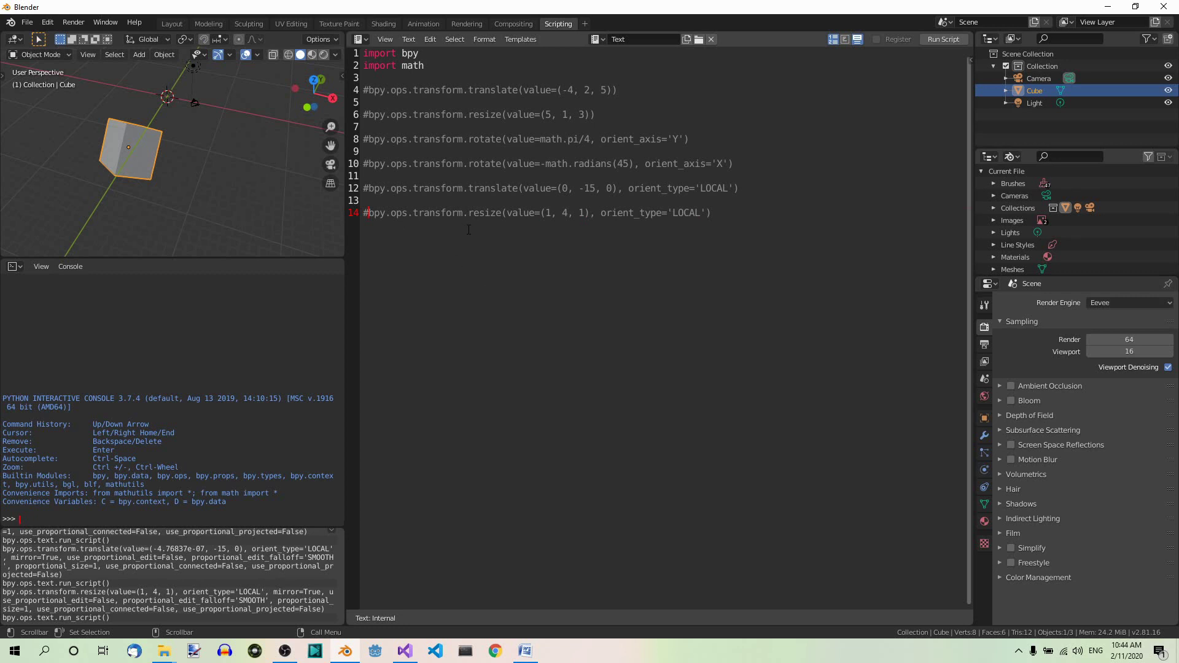
Copy bpy.ops.transform.rotate from line 10 and paste it on new line 16.
drag(364, 164, 749, 170)
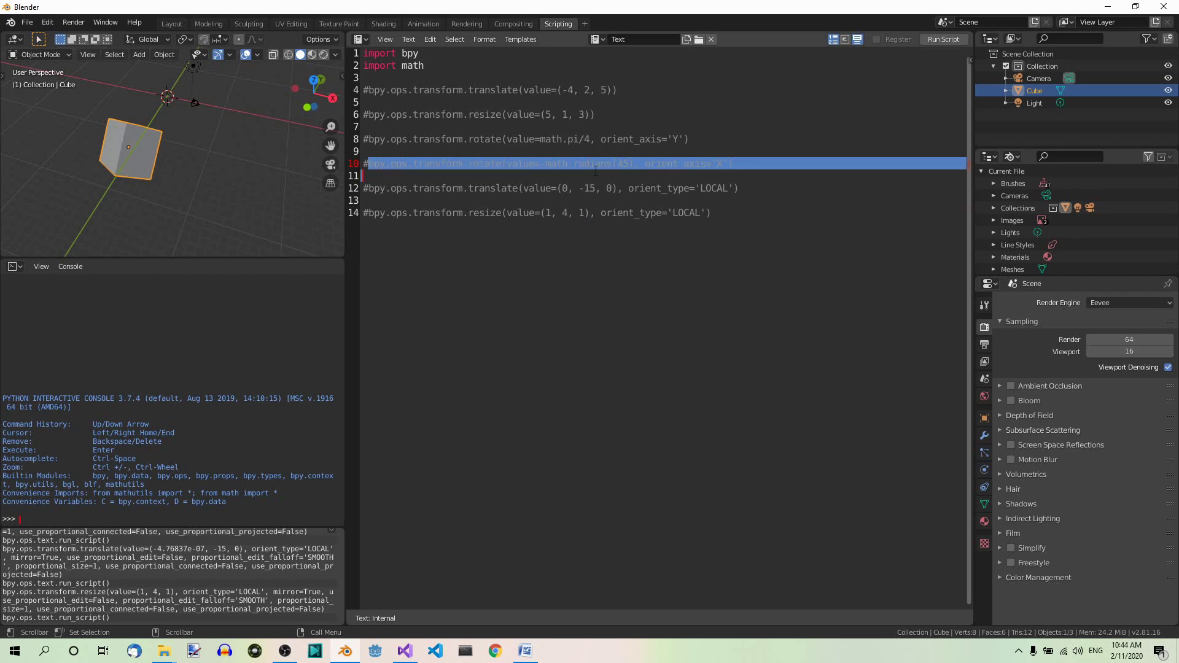
drag(365, 163, 501, 165)
key(ctrl+c)
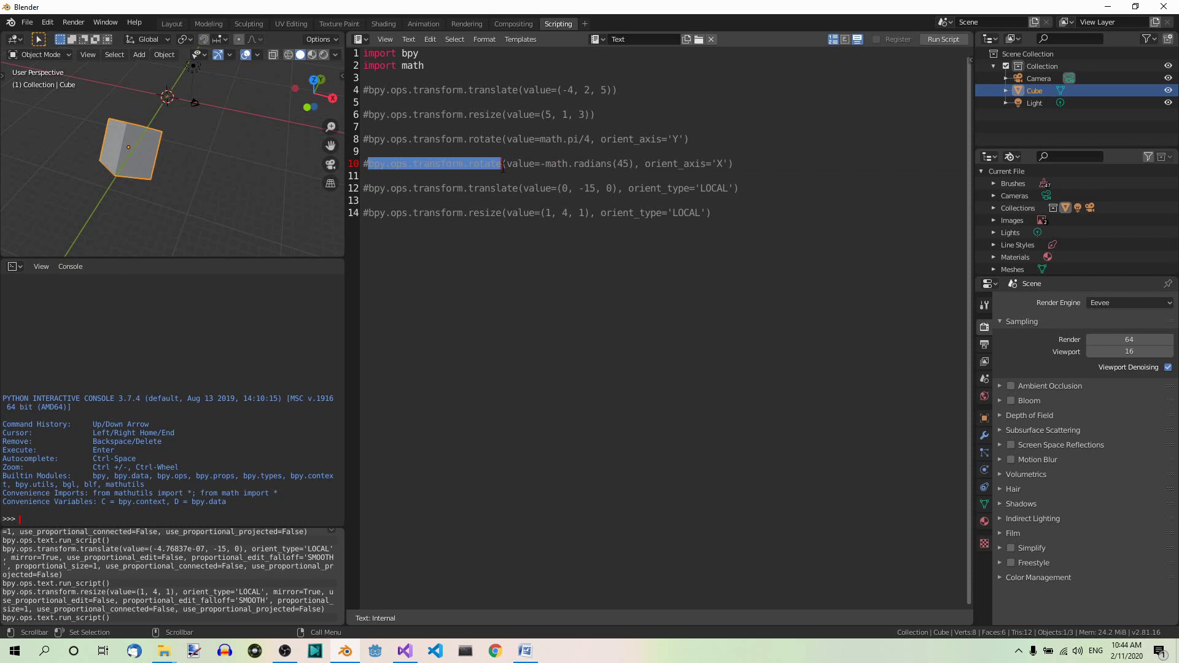
click(735, 217)
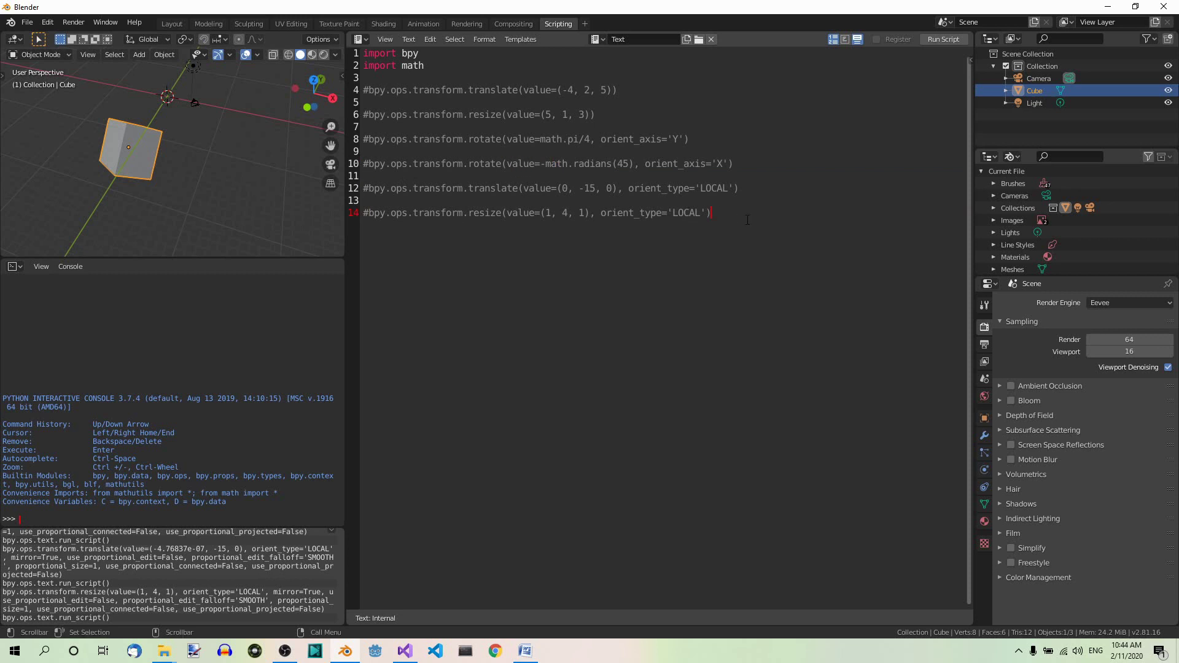
key(Return)
key(Return)
key(ctrl+v)
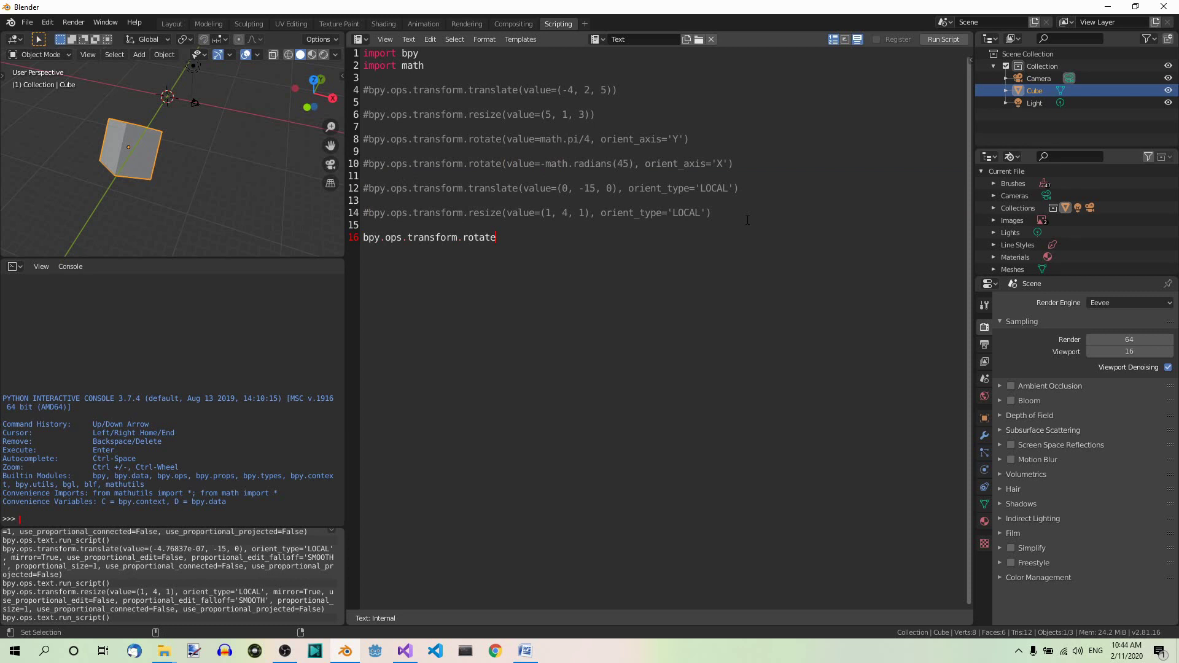
text(()
text(val)
text(ue=)
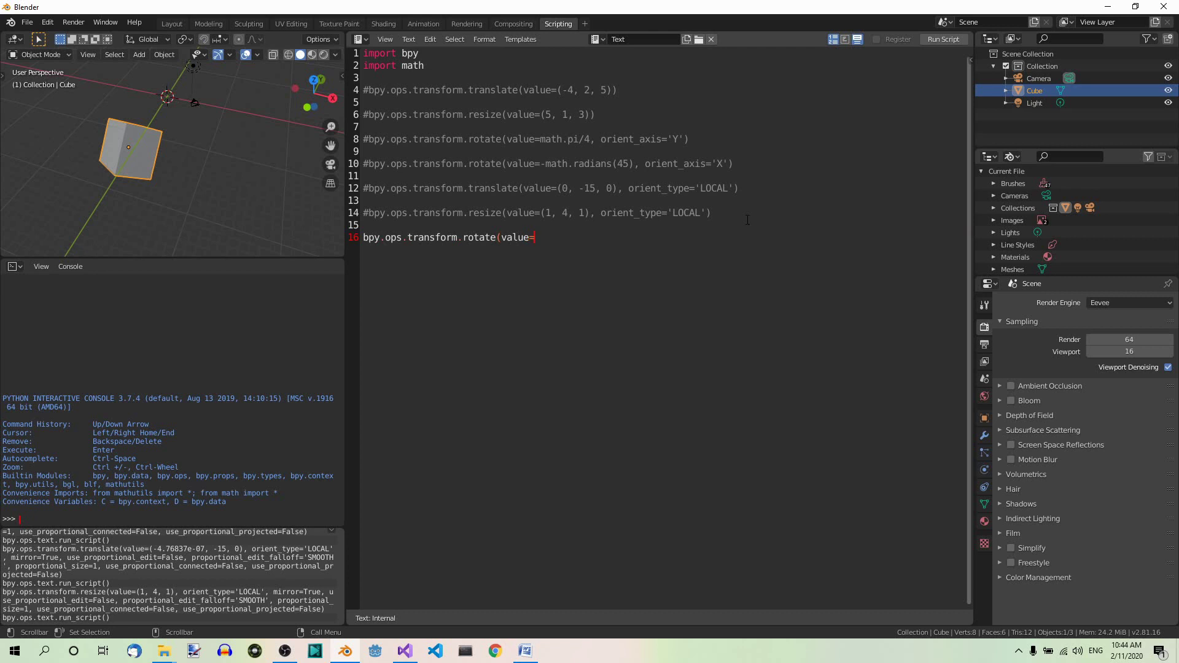
text(math)
text(.radians)
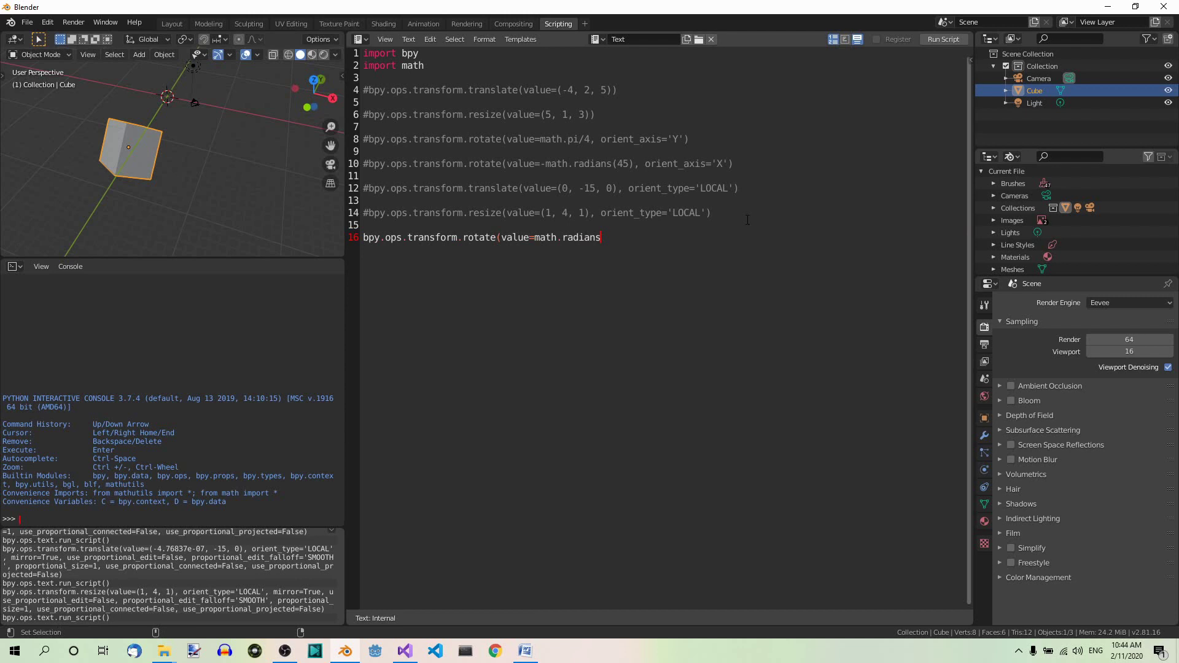
text(()
text(60))
text(, )
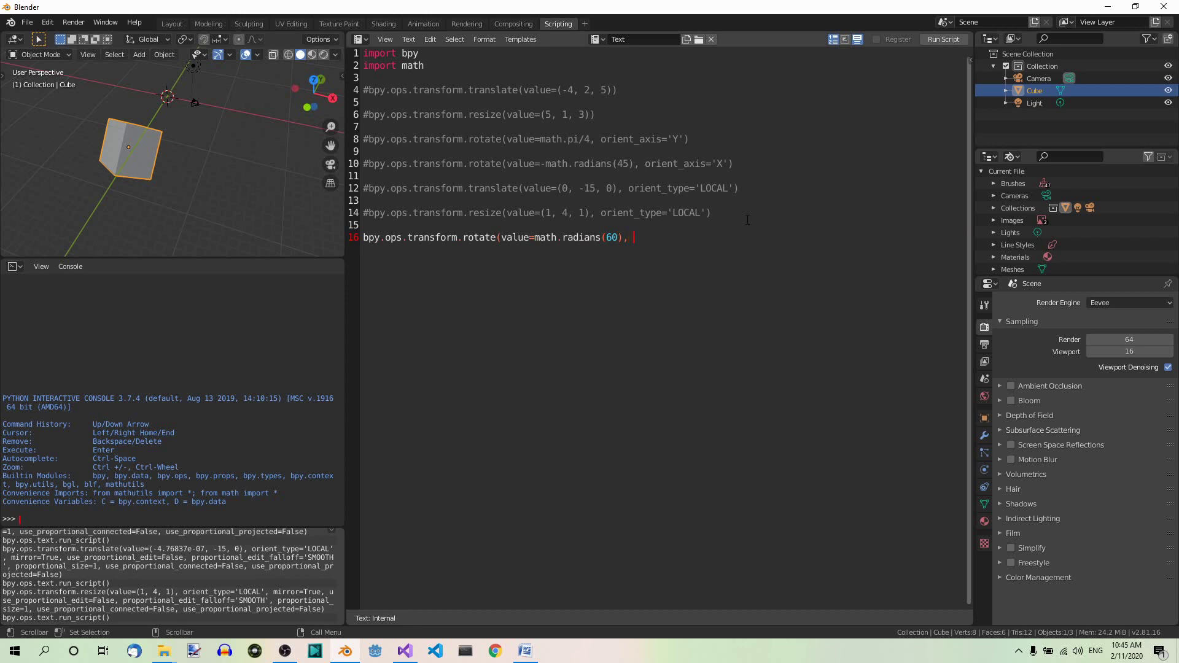
text(orient)
text(_ax)
text(is=')
text(X',)
text(o)
text(rient_)
text(type=)
text('LOCA)
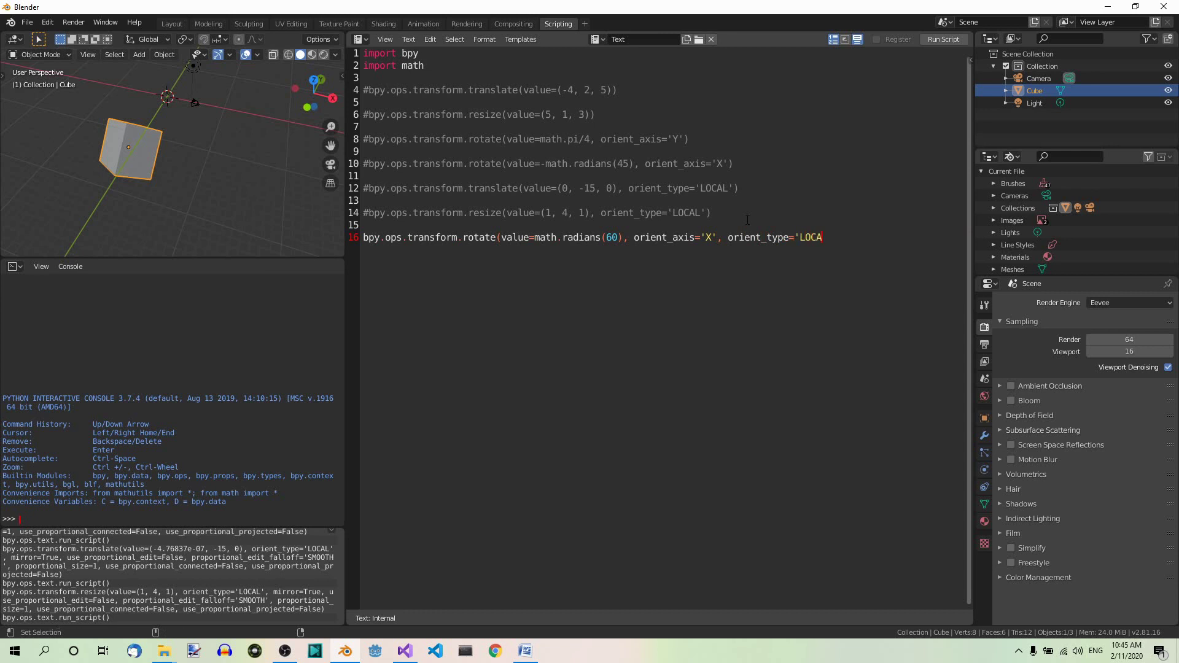
text(L')
Execute the script to turn the cube 60° about its own X axis.
click(943, 39)
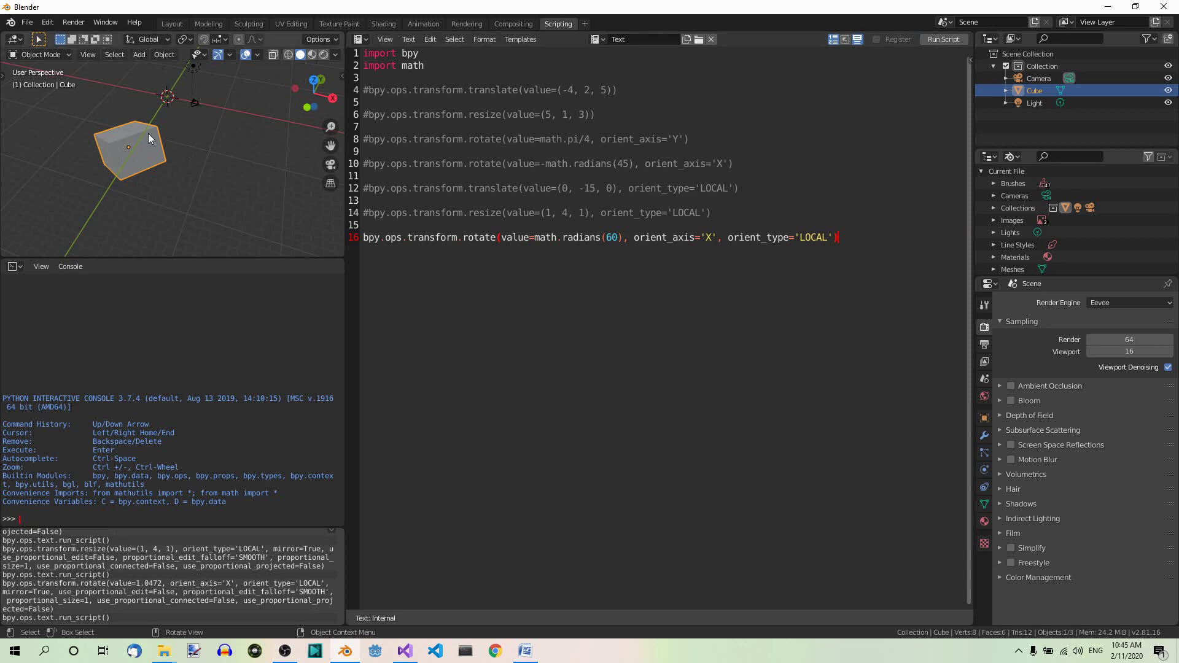